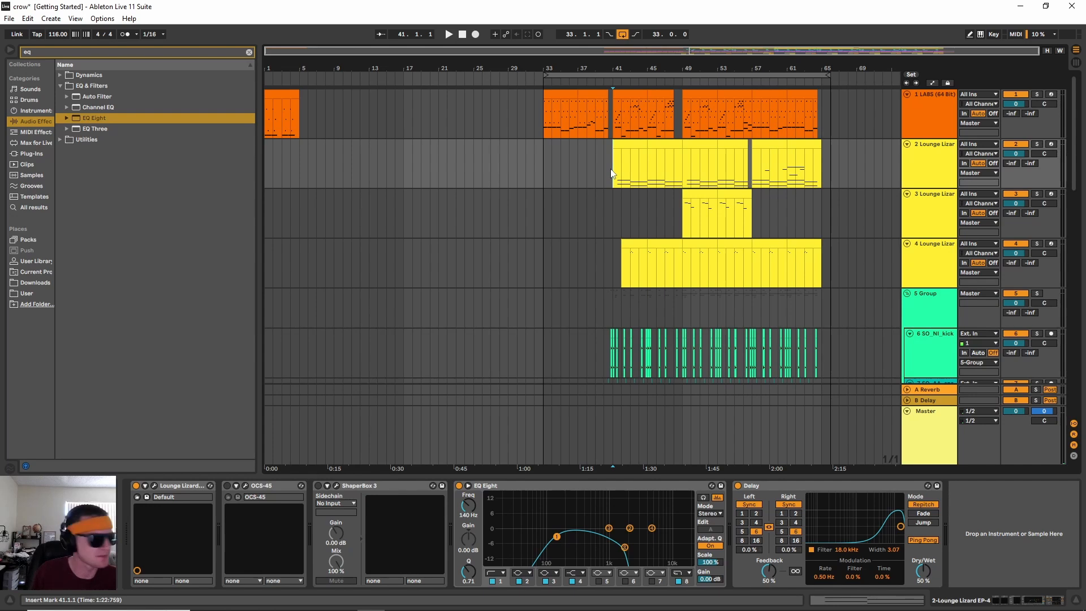
Play the arrangement from bar 41 and look through its instrument, drum and ambience tracks.
{"action": "key", "text": "space"}
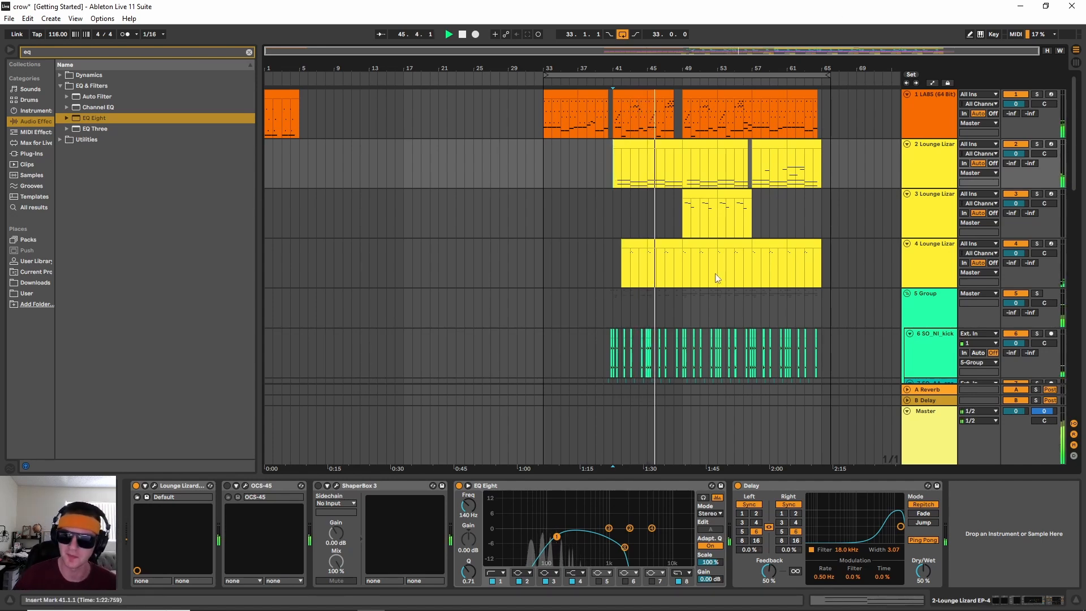
{"action": "scroll", "coordinate": [668, 276], "scroll_direction": "down", "scroll_amount": 3}
{"action": "scroll", "coordinate": [672, 276], "scroll_direction": "down", "scroll_amount": 2}
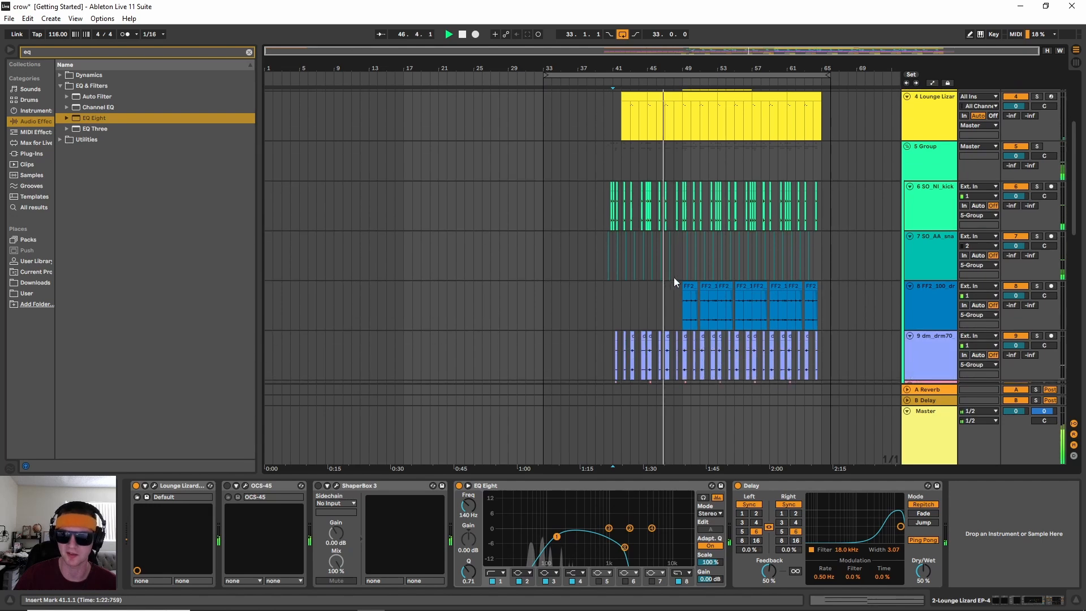
{"action": "scroll", "coordinate": [680, 280], "scroll_direction": "down", "scroll_amount": 1}
{"action": "scroll", "coordinate": [680, 280], "scroll_direction": "down", "scroll_amount": 1}
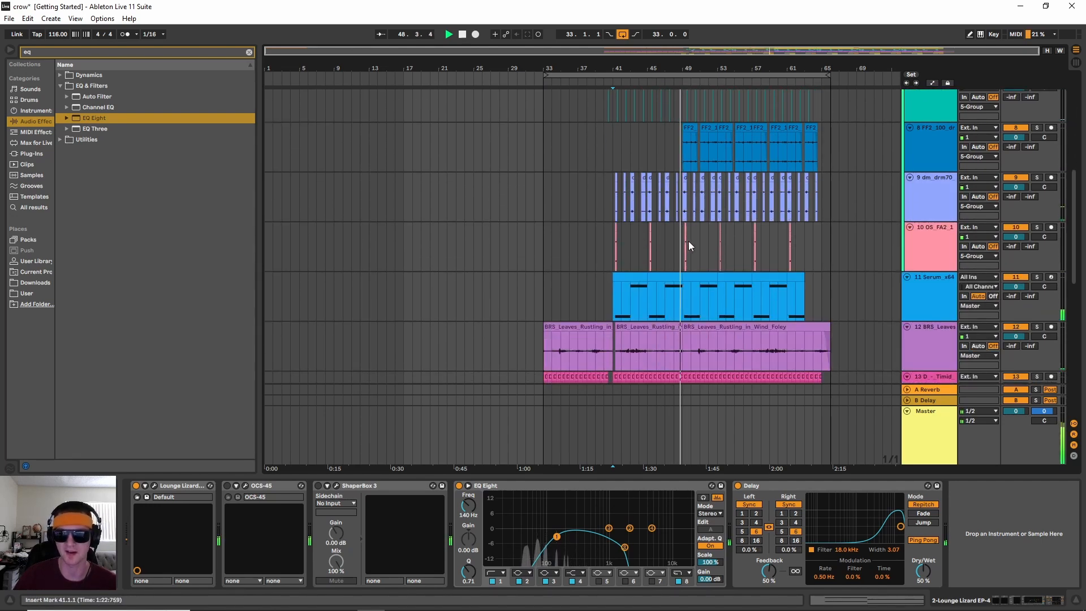
{"action": "scroll", "coordinate": [688, 241], "scroll_direction": "up", "scroll_amount": 4}
{"action": "scroll", "coordinate": [690, 325], "scroll_direction": "up", "scroll_amount": 3}
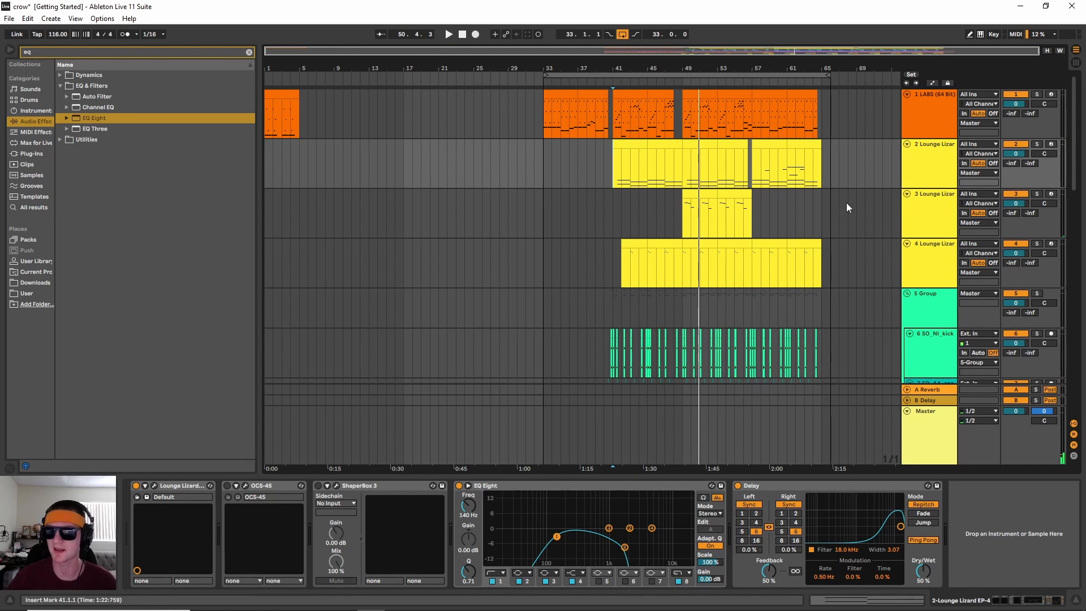
Bring up the Master track's effects and switch on the Airy Mode Baby device with the Reverb bypassed.
{"action": "scroll", "coordinate": [857, 218], "scroll_direction": "down", "scroll_amount": 1}
{"action": "scroll", "coordinate": [869, 230], "scroll_direction": "down", "scroll_amount": 1}
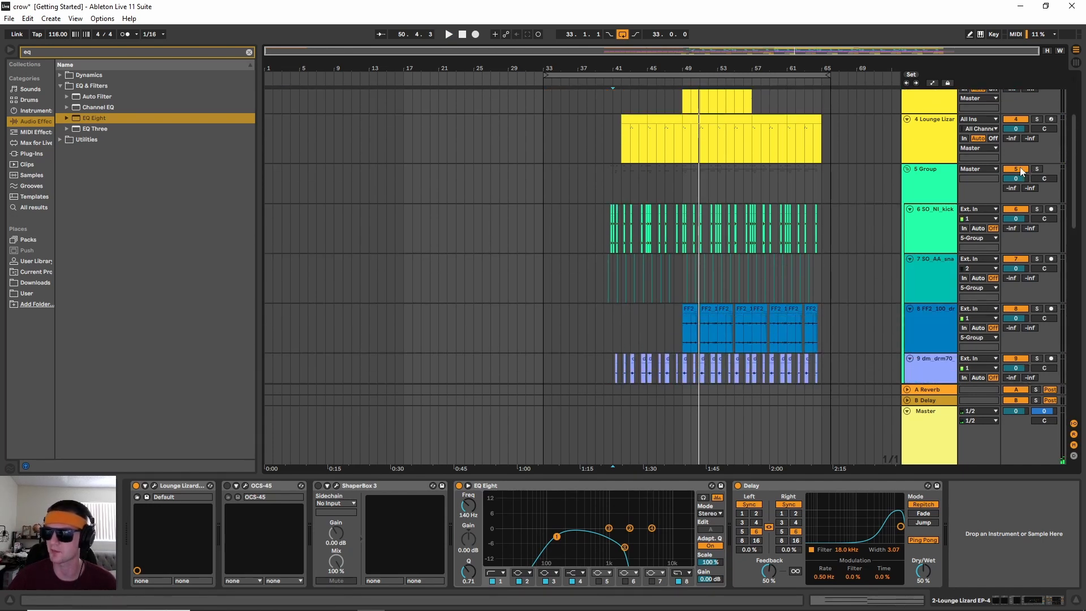
{"action": "left_click", "coordinate": [956, 449]}
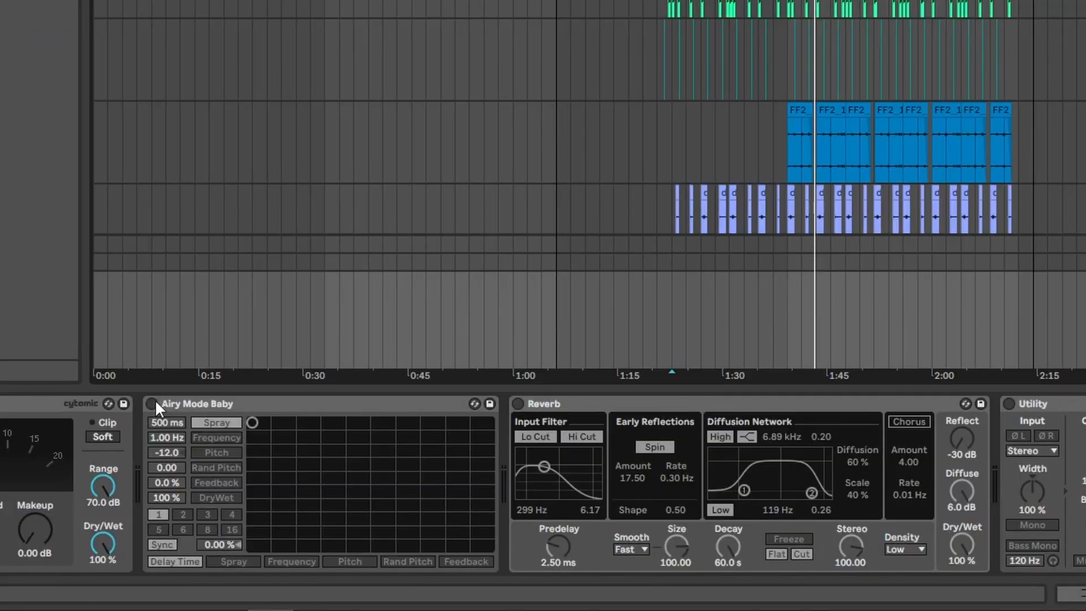
{"action": "left_click", "coordinate": [518, 404]}
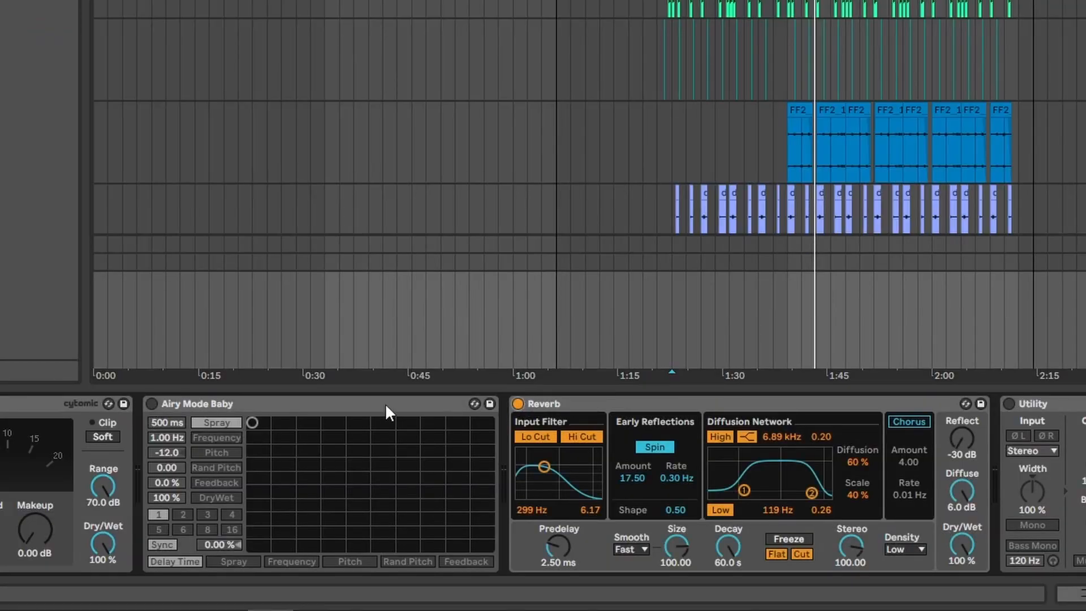
{"action": "left_click", "coordinate": [177, 402]}
{"action": "left_click", "coordinate": [151, 404]}
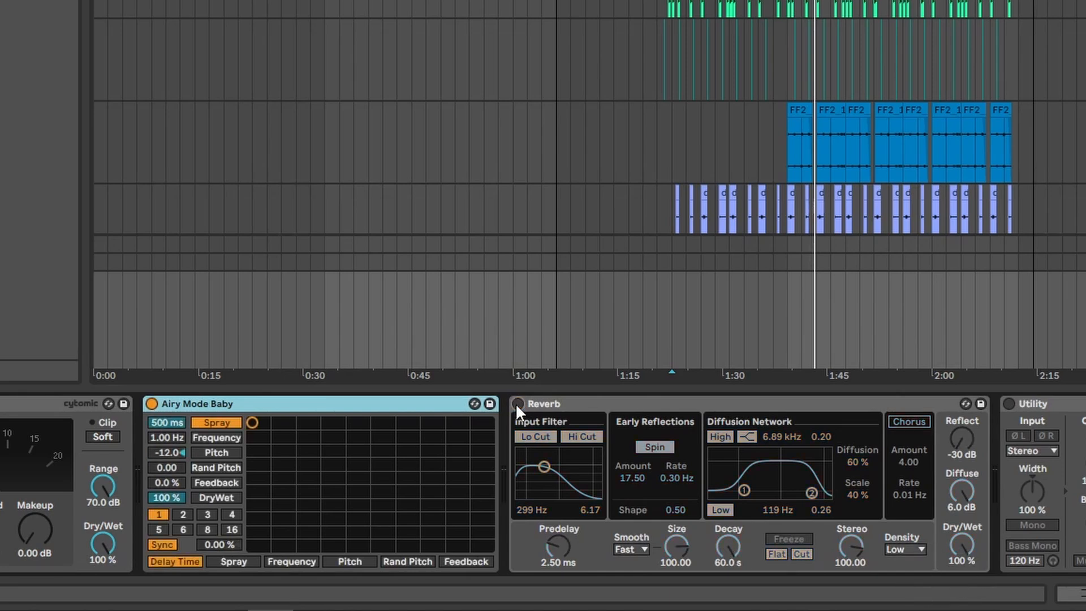
Reset Airy Mode Baby's Pitch to 0.00 and its Spray to 0.00 ms on the Master track.
{"action": "left_click", "coordinate": [794, 51]}
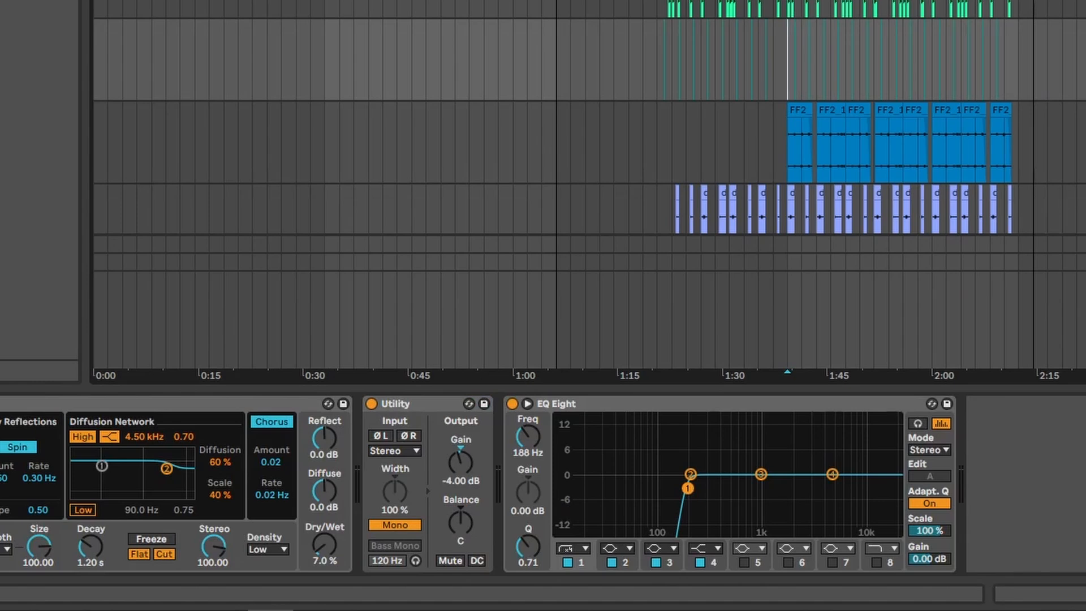
{"action": "left_click", "coordinate": [789, 320]}
{"action": "double_click", "coordinate": [171, 449]}
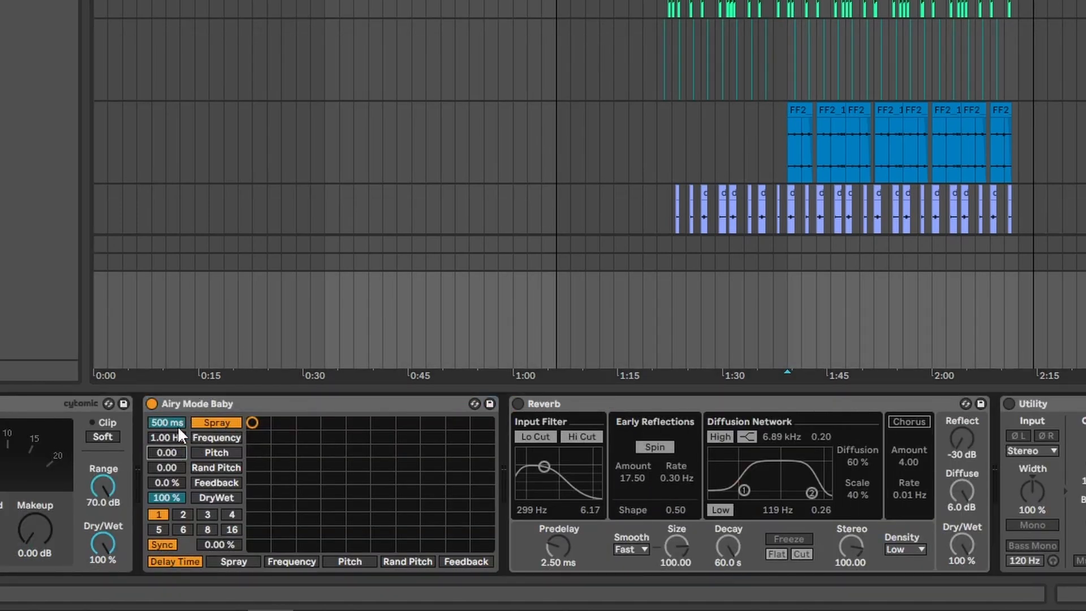
{"action": "double_click", "coordinate": [178, 425]}
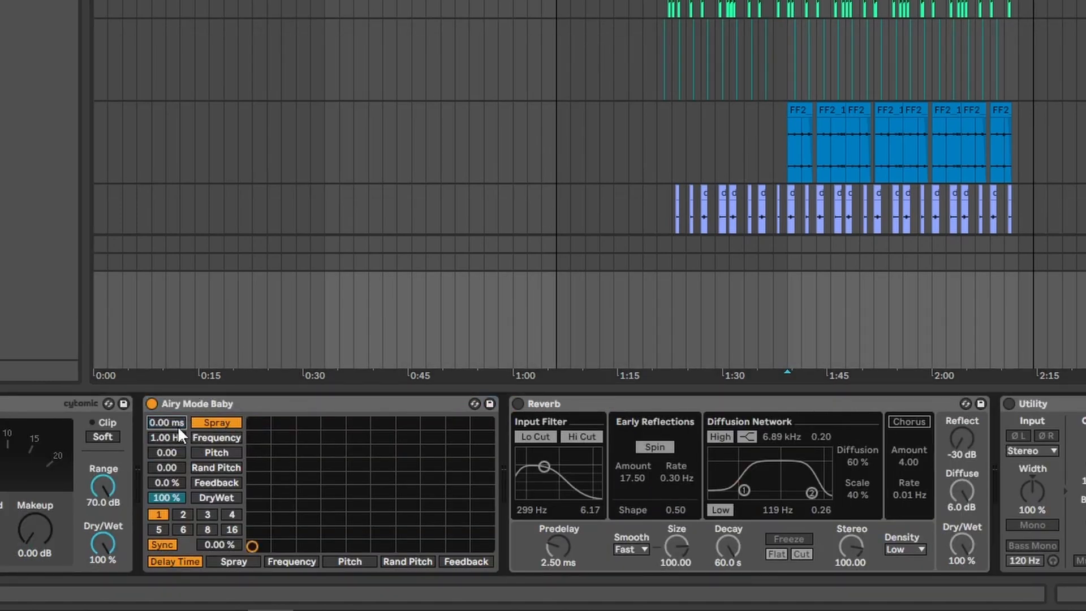
Play from bar 49, audition Airy Mode Baby's Spray at 500 ms, return it to 0.00 ms and set Pitch to 12.0.
{"action": "left_click", "coordinate": [786, 136]}
{"action": "key", "text": "space"}
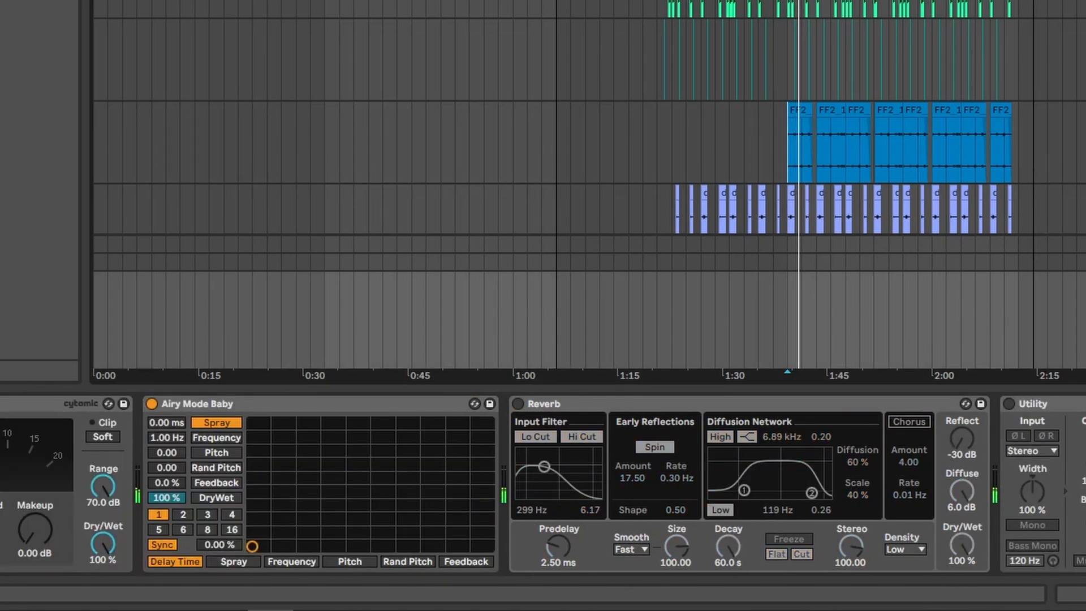
{"action": "left_click_drag", "start_coordinate": [169, 423], "coordinate": [170, 356]}
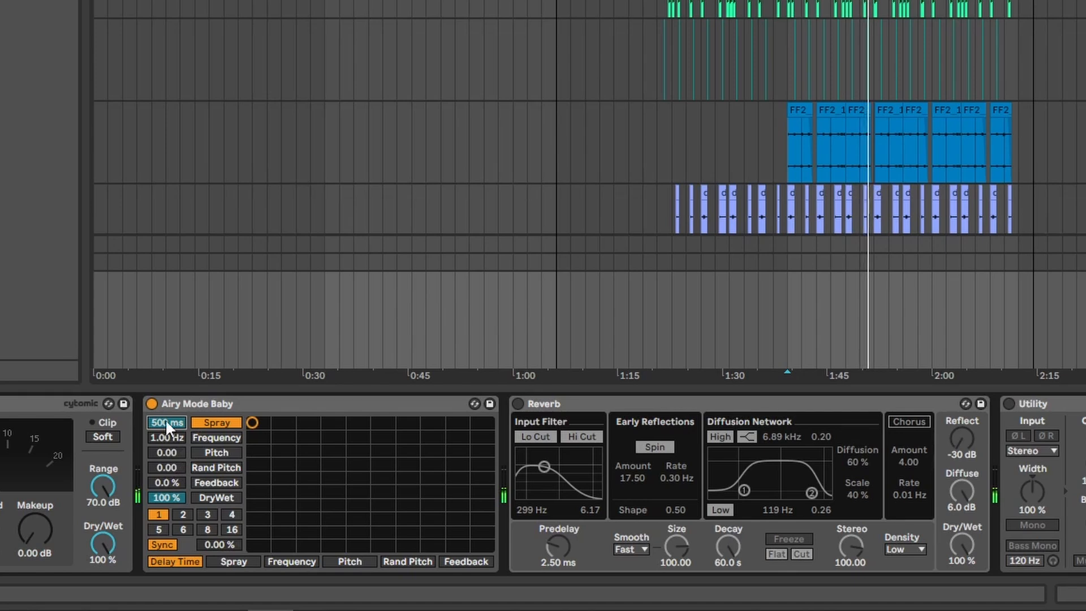
{"action": "mouse_move", "coordinate": [165, 419]}
{"action": "left_mouse_down"}
{"action": "mouse_move", "coordinate": [167, 444]}
{"action": "mouse_move", "coordinate": [167, 413]}
{"action": "left_mouse_up"}
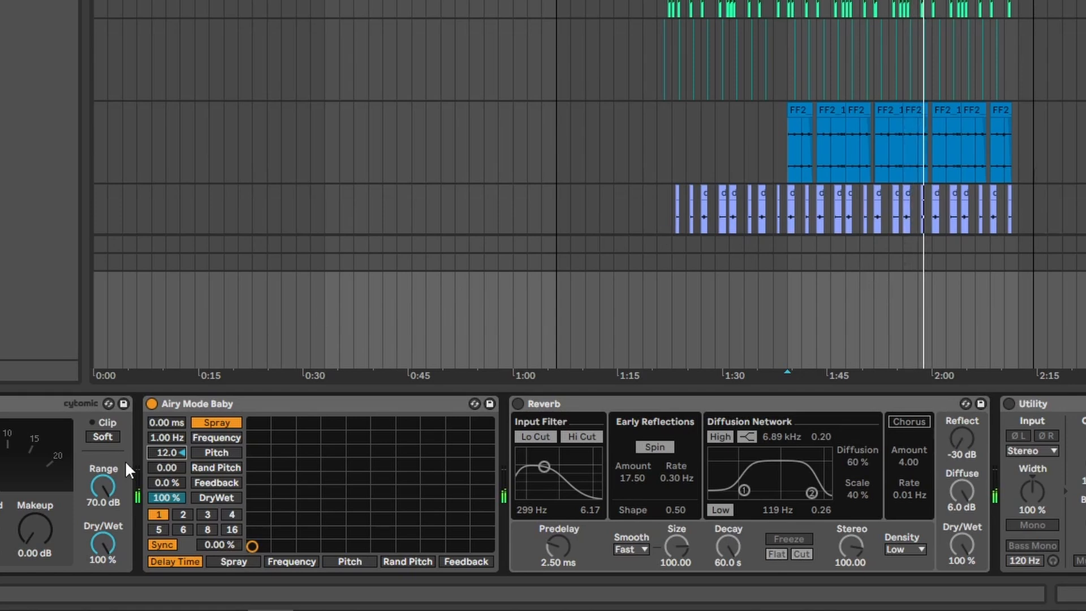
Switch on the Master Reverb with its input filter at about 914 Hz and width 9.00, and mute the LABS track.
{"action": "left_click", "coordinate": [520, 405]}
{"action": "mouse_move", "coordinate": [544, 467]}
{"action": "left_mouse_down"}
{"action": "mouse_move", "coordinate": [538, 492]}
{"action": "mouse_move", "coordinate": [582, 487]}
{"action": "mouse_move", "coordinate": [529, 482]}
{"action": "mouse_move", "coordinate": [555, 476]}
{"action": "mouse_move", "coordinate": [525, 484]}
{"action": "mouse_move", "coordinate": [524, 453]}
{"action": "mouse_move", "coordinate": [559, 453]}
{"action": "left_mouse_up"}
{"action": "scroll", "coordinate": [876, 322], "scroll_direction": "up", "scroll_amount": 5}
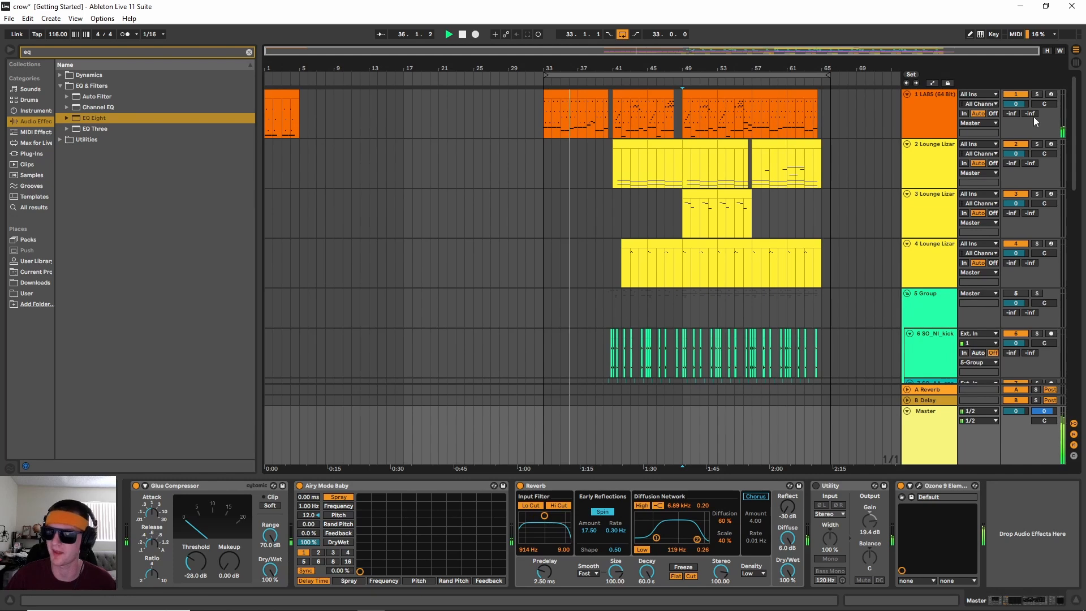
{"action": "left_click", "coordinate": [1015, 95]}
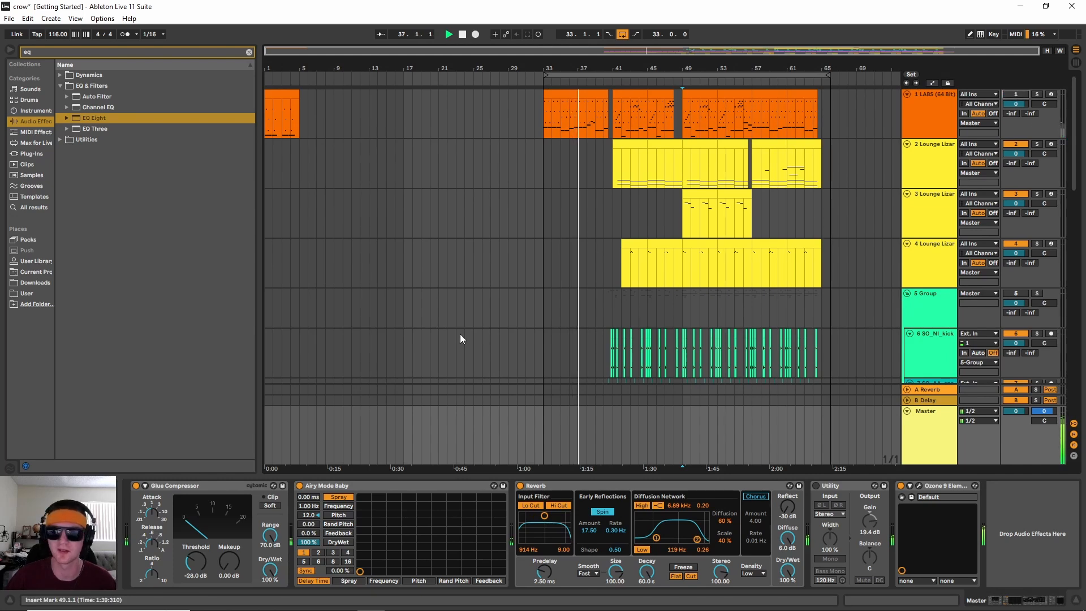
Set Airy Mode Baby's Spray to 500 ms and the Reverb's input filter to about 543 Hz with a width of 1.92.
{"action": "left_click_drag", "start_coordinate": [551, 526], "coordinate": [526, 528]}
{"action": "left_click_drag", "start_coordinate": [304, 499], "coordinate": [304, 418]}
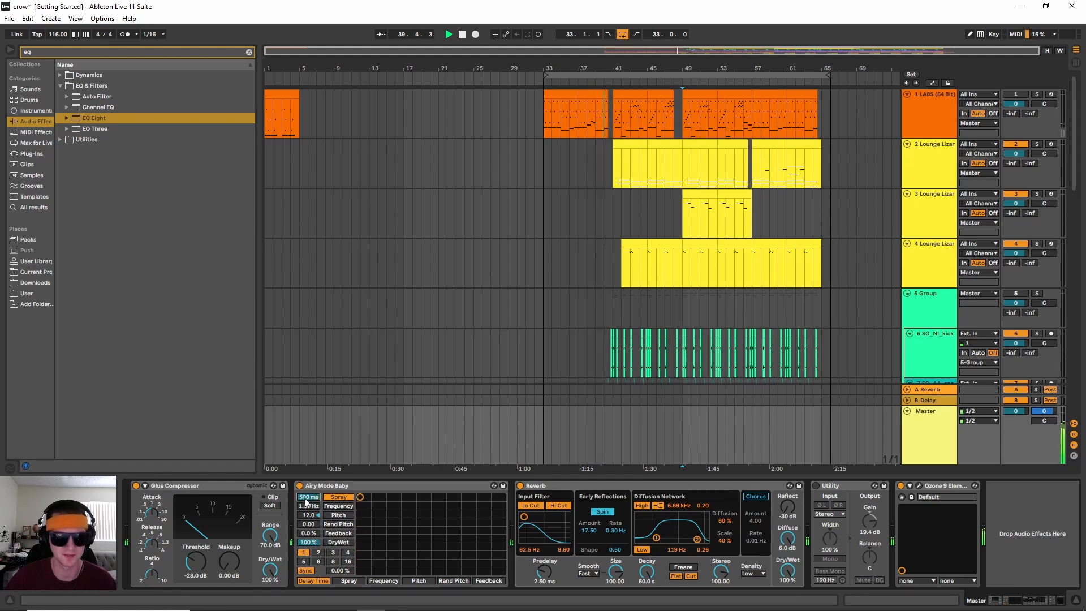
{"action": "left_click_drag", "start_coordinate": [525, 518], "coordinate": [540, 536]}
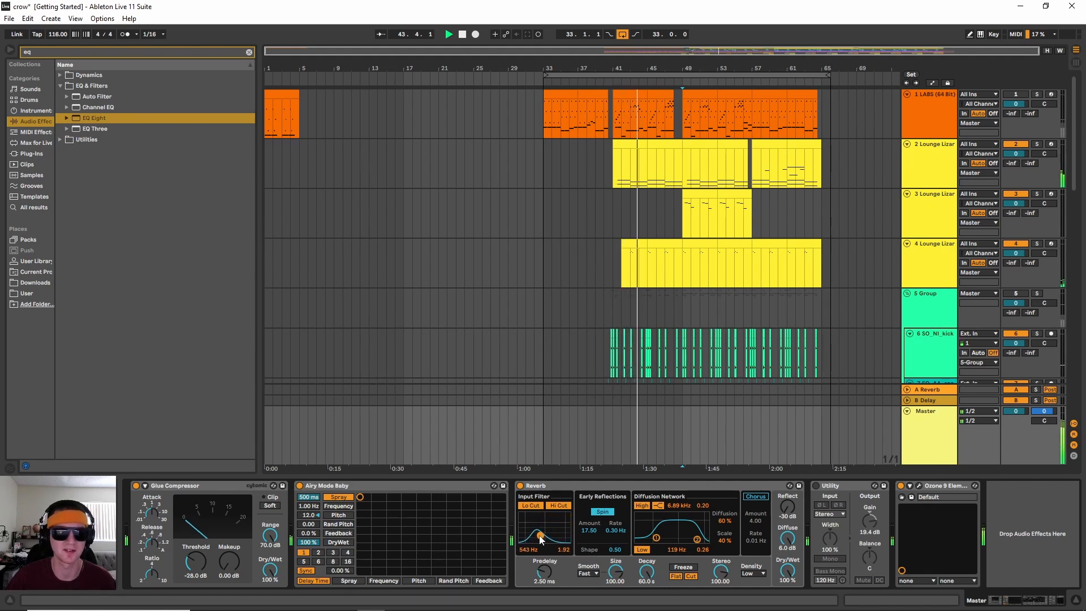
Switch off the Reverb and Airy Mode Baby on the Master track and stop playback.
{"action": "left_click", "coordinate": [520, 485]}
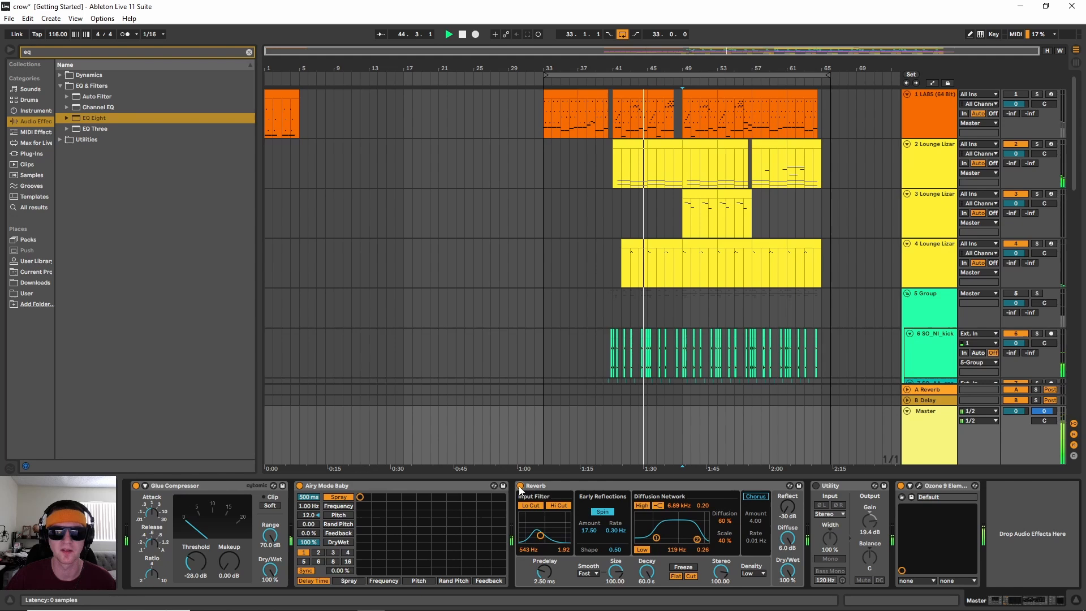
{"action": "left_click", "coordinate": [300, 486]}
{"action": "key", "text": "space"}
Insert an audio track below the last vocal track, with Master as its input and armed for recording.
{"action": "left_click", "coordinate": [621, 195]}
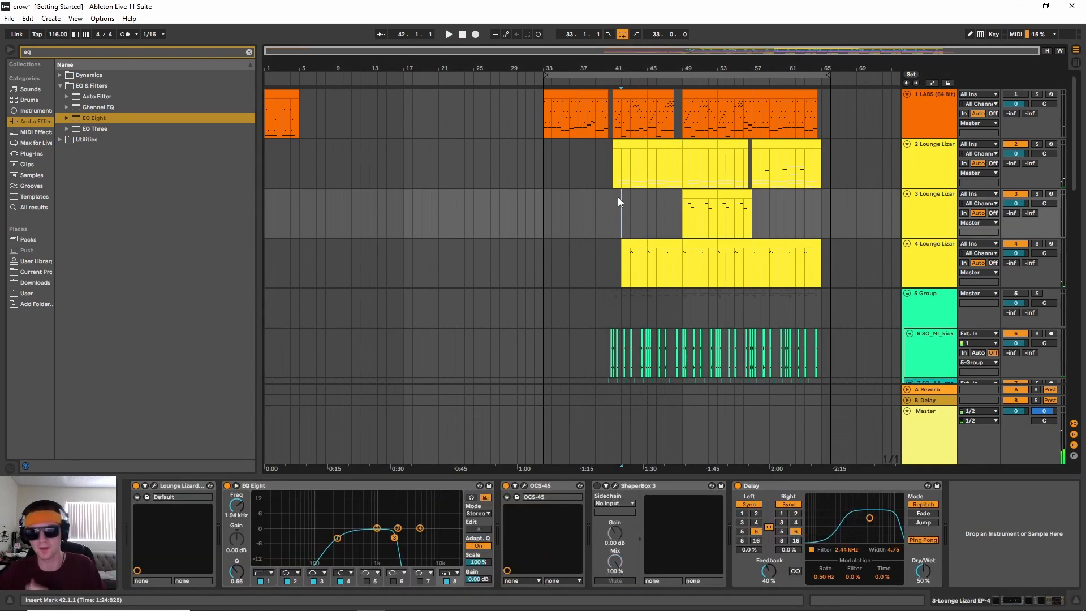
{"action": "scroll", "coordinate": [773, 257], "scroll_direction": "down", "scroll_amount": 15}
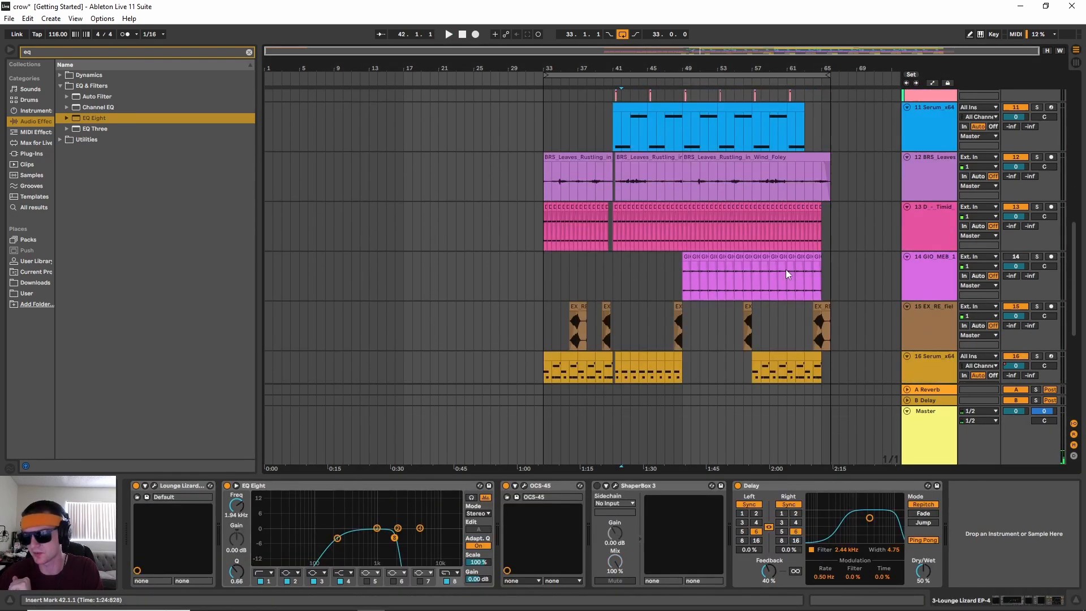
{"action": "scroll", "coordinate": [798, 293], "scroll_direction": "down", "scroll_amount": 3}
{"action": "right_click", "coordinate": [936, 375]}
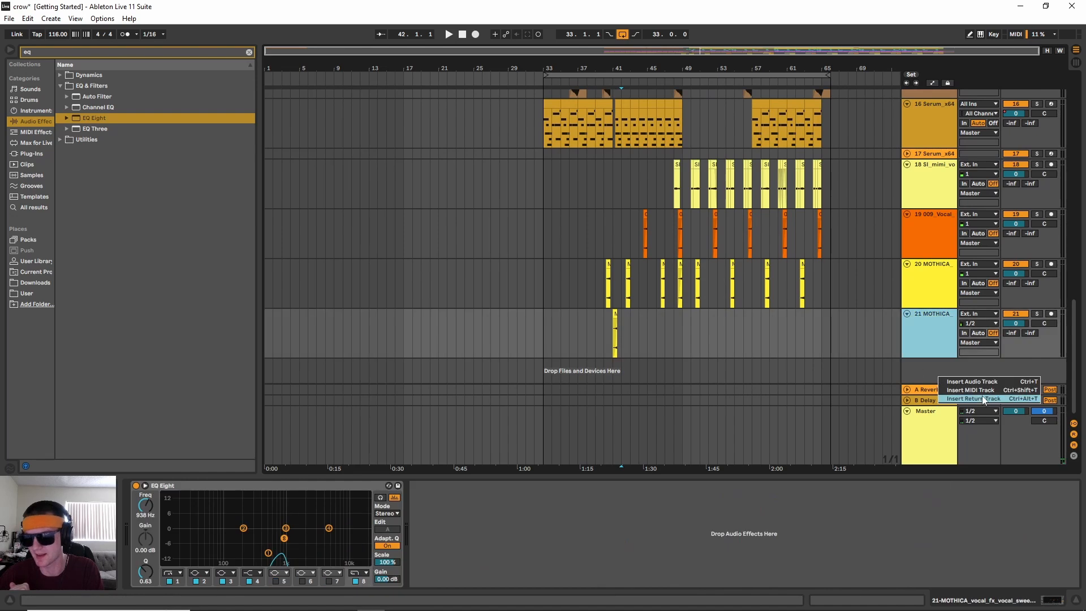
{"action": "left_click", "coordinate": [971, 382]}
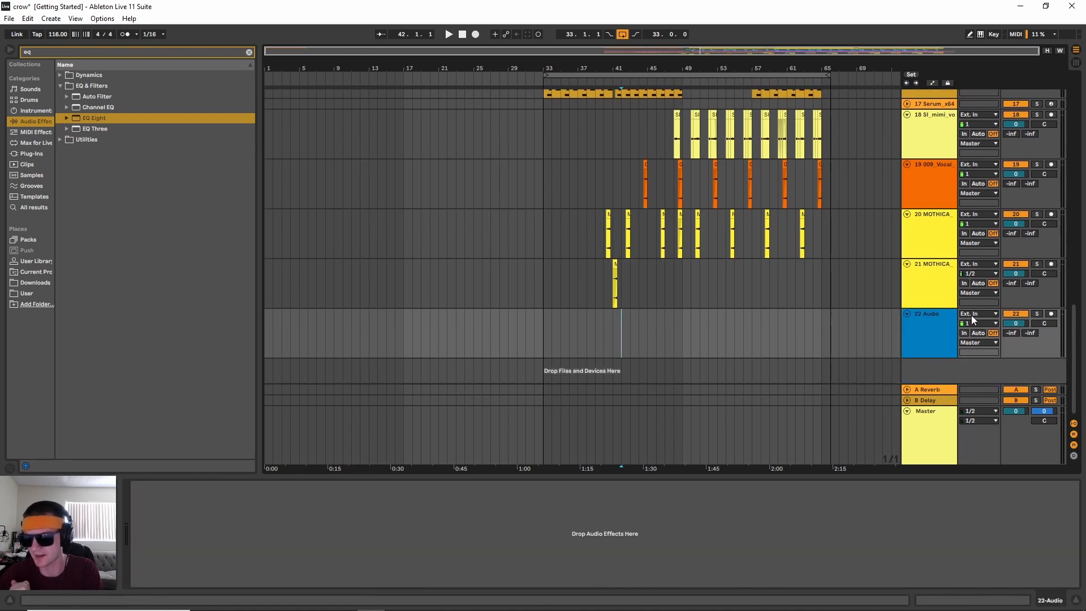
{"action": "left_click", "coordinate": [972, 316]}
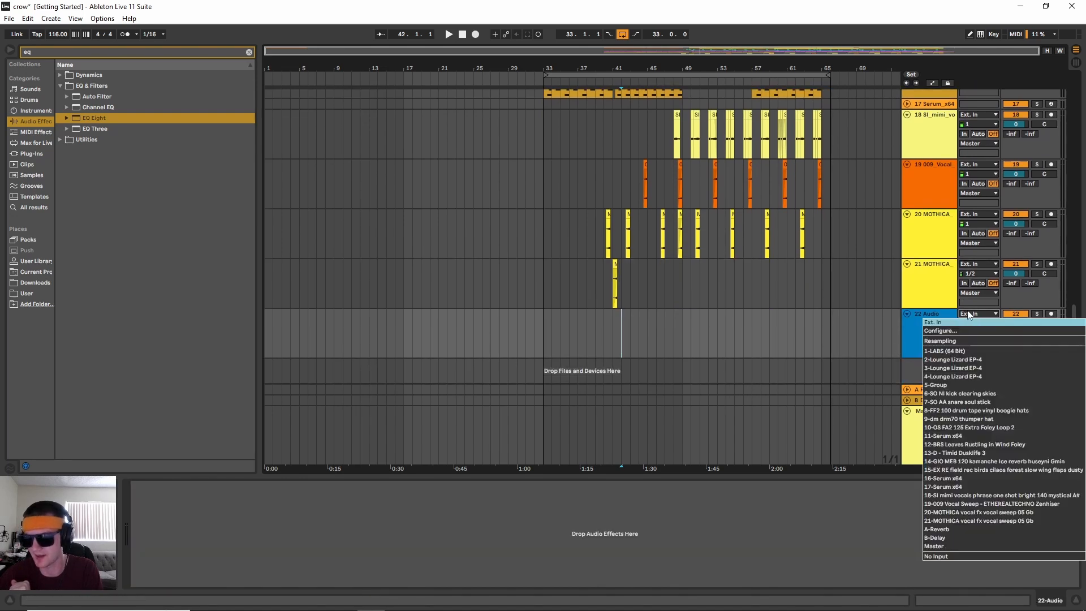
{"action": "left_click", "coordinate": [948, 544]}
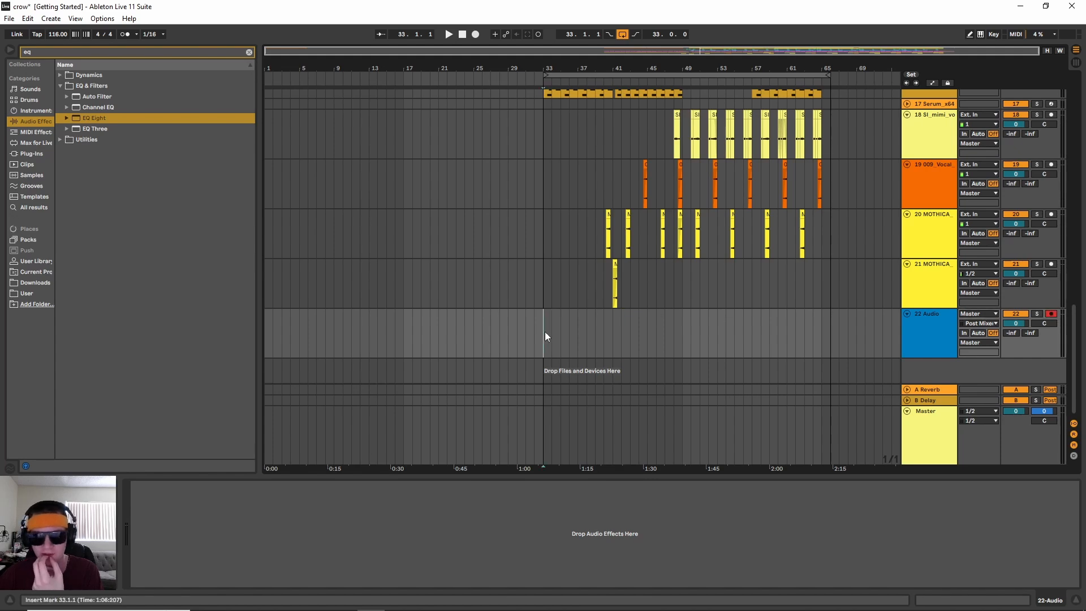
On the Master track, switch off Glue Compressor and Ozone 9, and switch on Airy Mode Baby, Reverb and Utility with about 10 dB gain.
{"action": "left_click", "coordinate": [859, 438]}
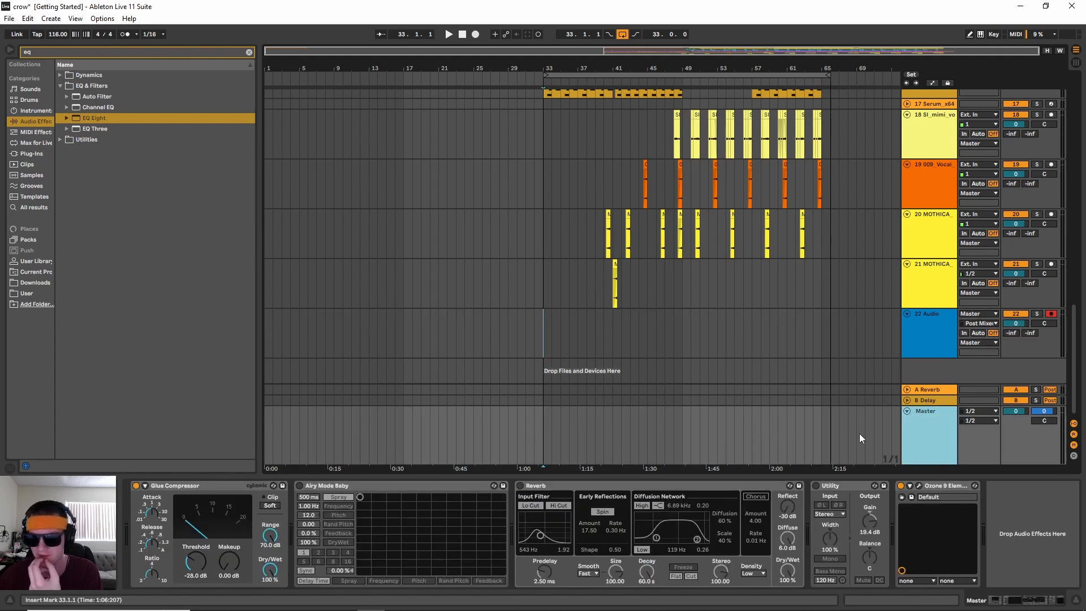
{"action": "left_click", "coordinate": [137, 486]}
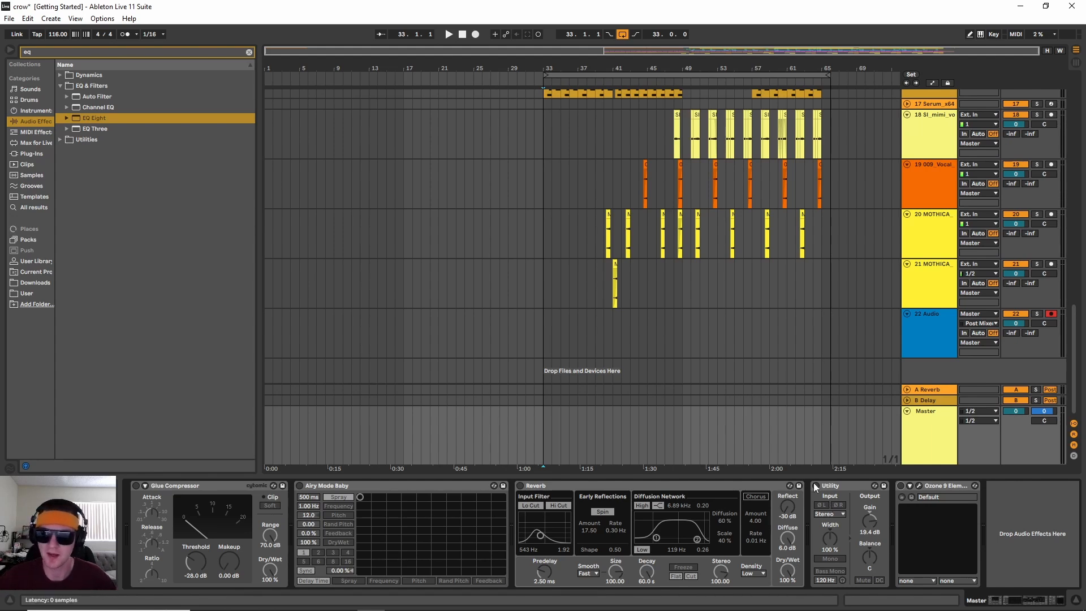
{"action": "left_click", "coordinate": [815, 486]}
{"action": "left_click_drag", "start_coordinate": [869, 520], "coordinate": [870, 527]}
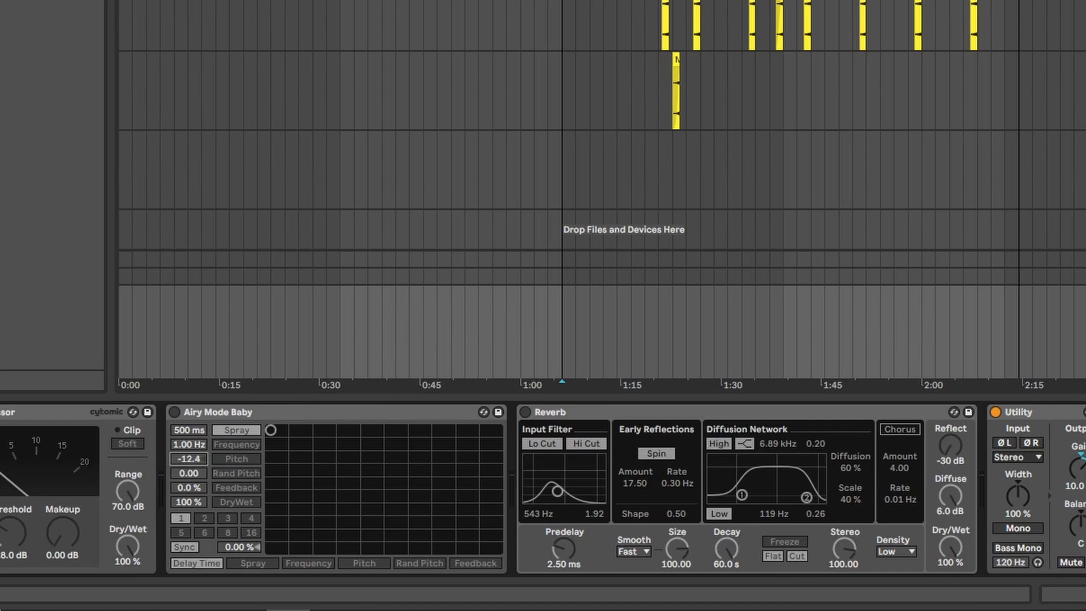
{"action": "left_click", "coordinate": [175, 412]}
{"action": "left_click", "coordinate": [525, 413]}
Start recording the Master output onto the armed audio track from bar 48.
{"action": "left_click", "coordinate": [651, 63]}
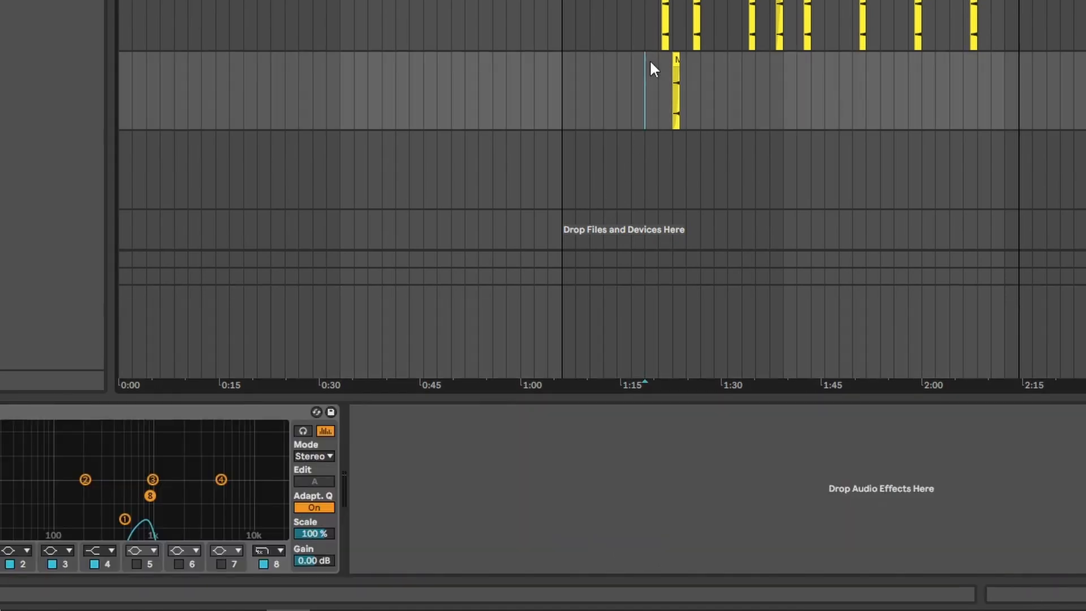
{"action": "left_click", "coordinate": [769, 98]}
{"action": "key", "text": "space"}
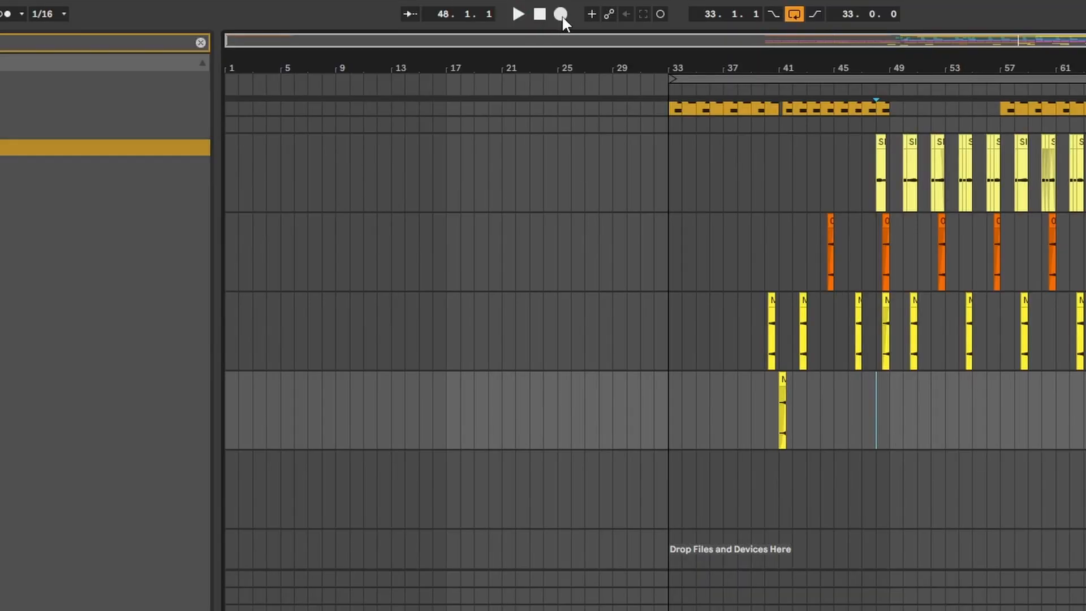
{"action": "left_click", "coordinate": [561, 14]}
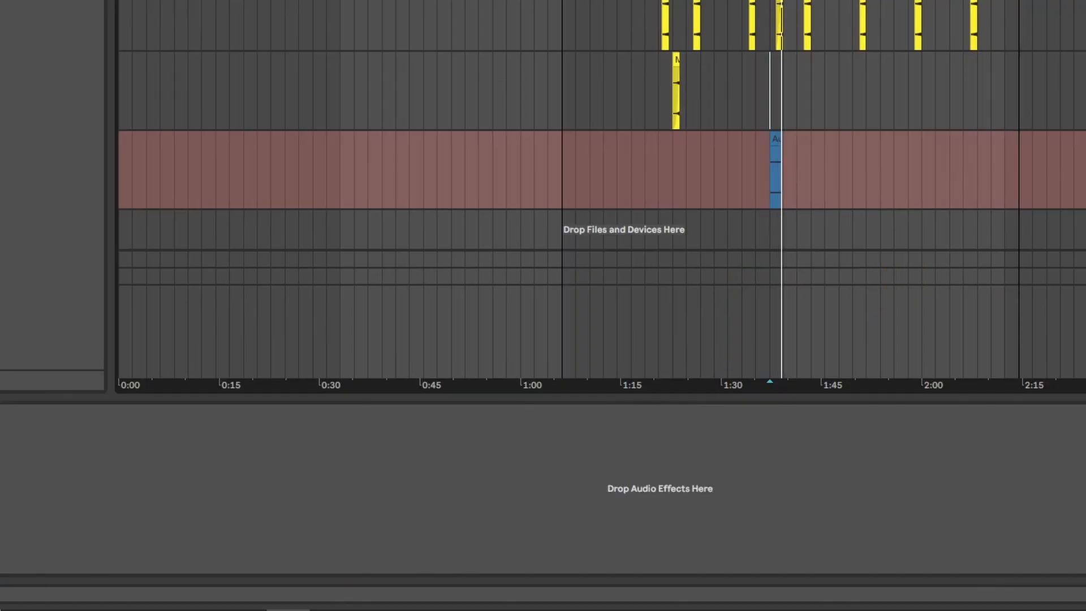
Lower the Master Reverb's Dry/Wet to 0 % during the take and stop recording near bar 65.
{"action": "left_click", "coordinate": [965, 364]}
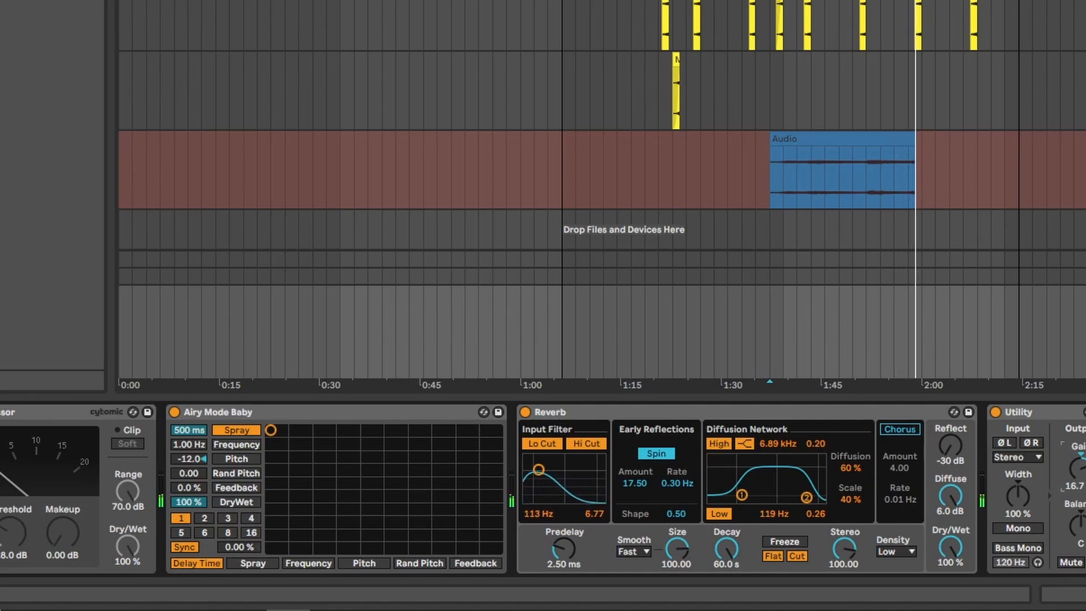
{"action": "left_click_drag", "start_coordinate": [947, 539], "coordinate": [949, 594]}
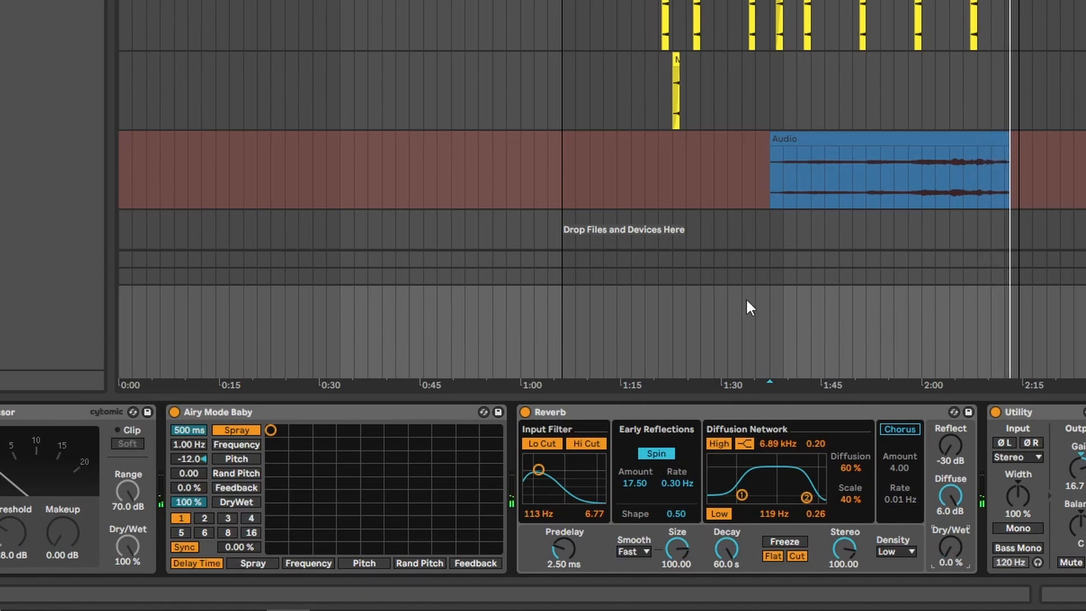
{"action": "key", "text": "space"}
Switch off Utility, Reverb and Airy Mode Baby on the Master track.
{"action": "left_click", "coordinate": [774, 186]}
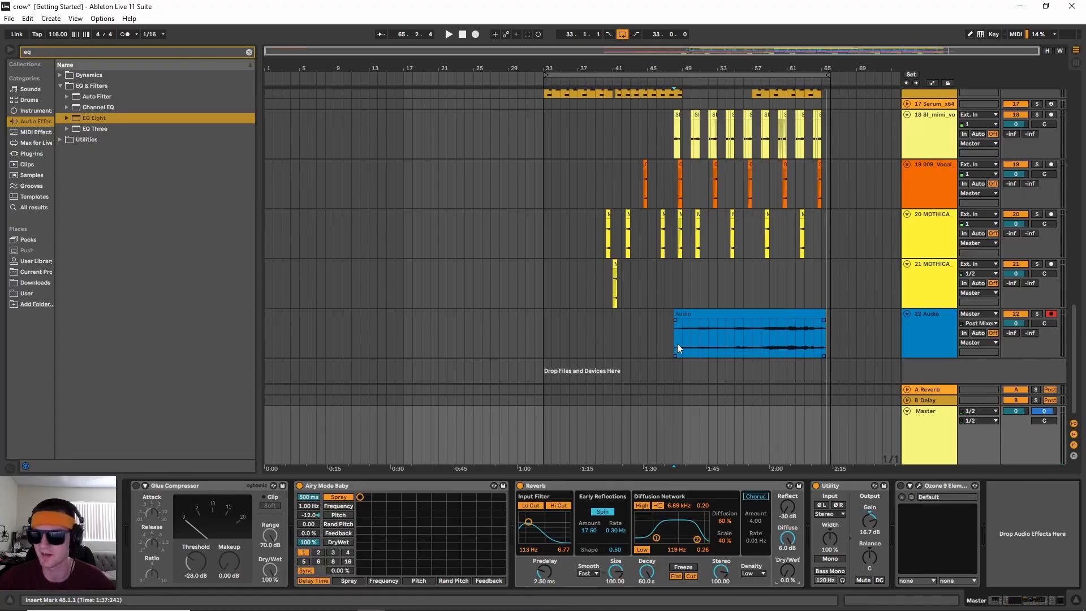
{"action": "left_click", "coordinate": [922, 445]}
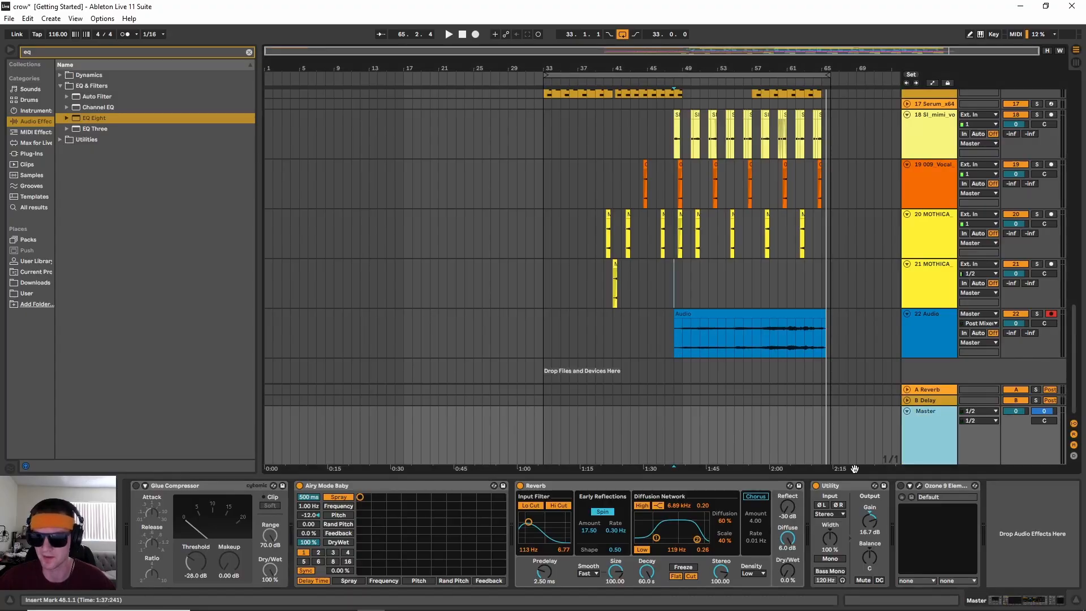
{"action": "left_click", "coordinate": [817, 486]}
{"action": "left_click", "coordinate": [520, 485]}
{"action": "left_click", "coordinate": [299, 485]}
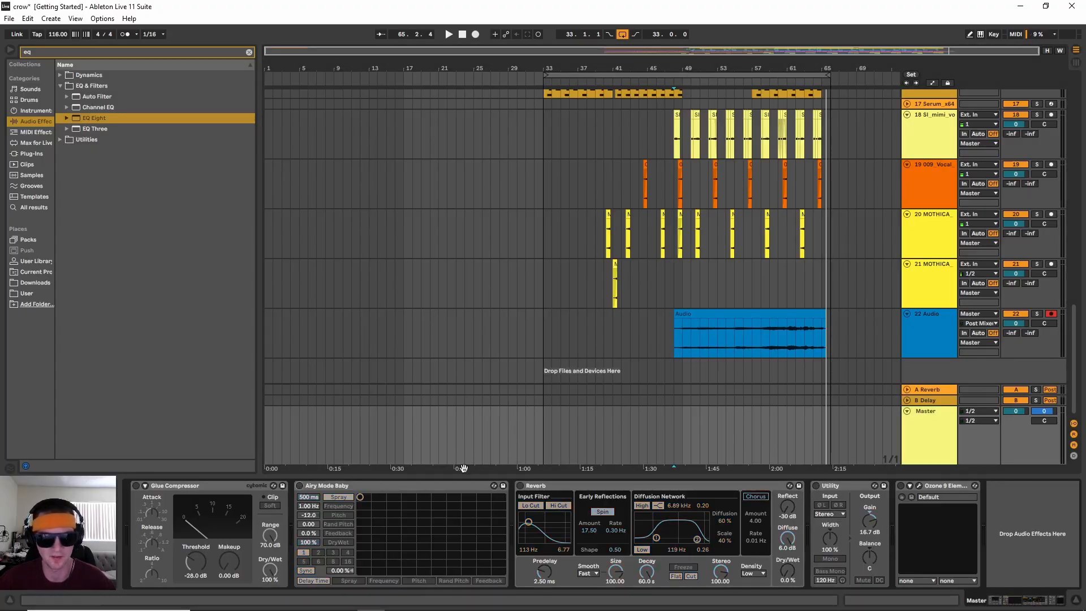
Add EQ Eight to the resampled 22 Audio track and set its first band to a low cut at about 391 Hz.
{"action": "left_click", "coordinate": [935, 338]}
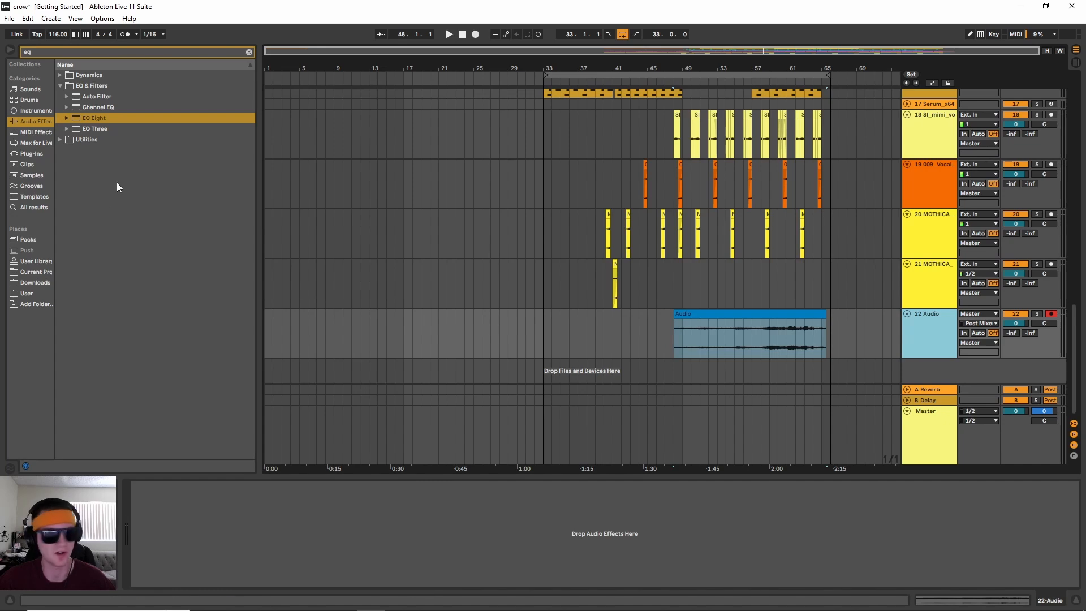
{"action": "left_click_drag", "start_coordinate": [94, 120], "coordinate": [287, 509]}
{"action": "left_click", "coordinate": [180, 574]}
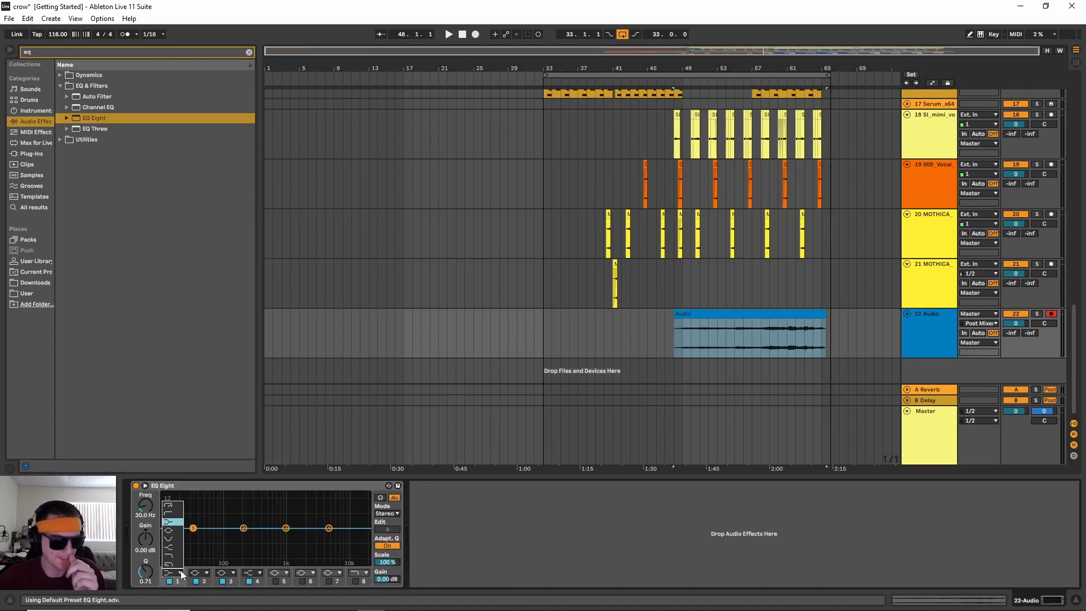
{"action": "left_click", "coordinate": [182, 506]}
{"action": "left_click_drag", "start_coordinate": [190, 504], "coordinate": [258, 504]}
{"action": "left_click", "coordinate": [682, 336]}
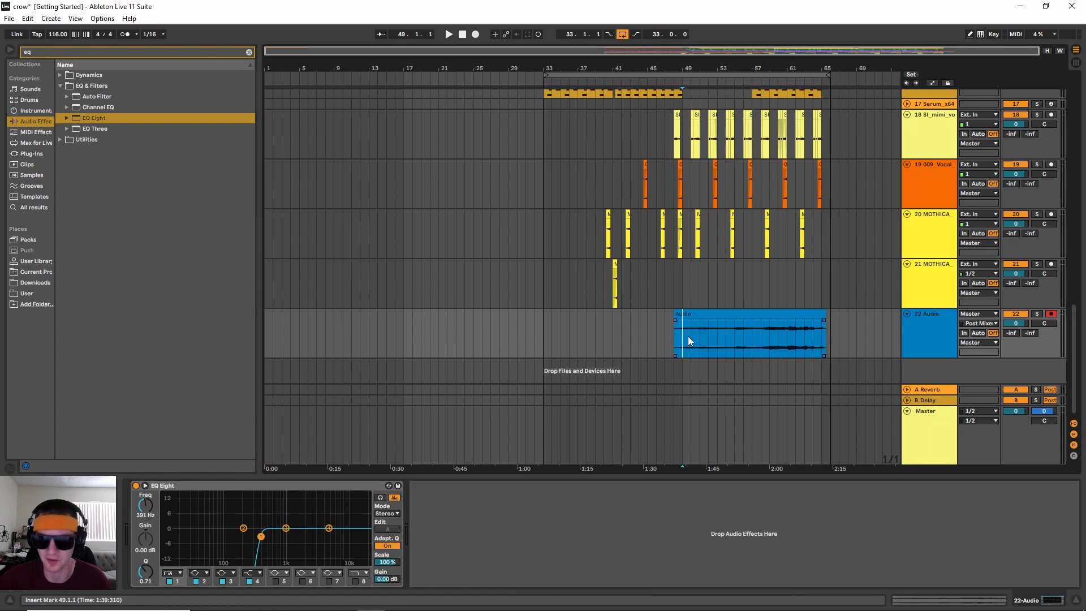
Lower the resampled clip's gain to about -7.25 dB while playing it back from bar 48.
{"action": "double_click", "coordinate": [796, 313]}
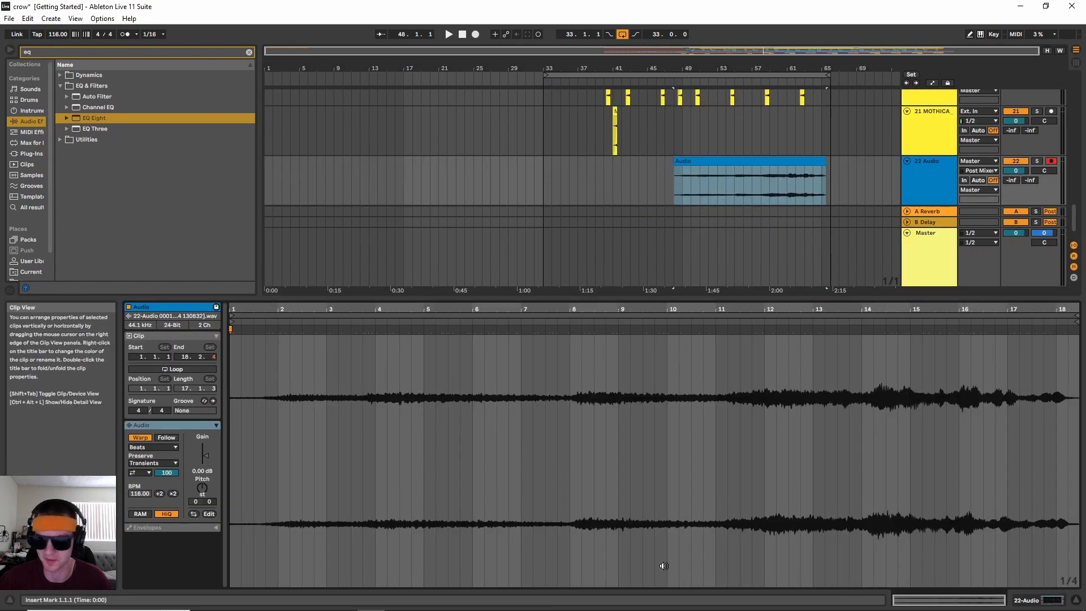
{"action": "left_click_drag", "start_coordinate": [205, 456], "coordinate": [205, 459]}
{"action": "key", "text": "space"}
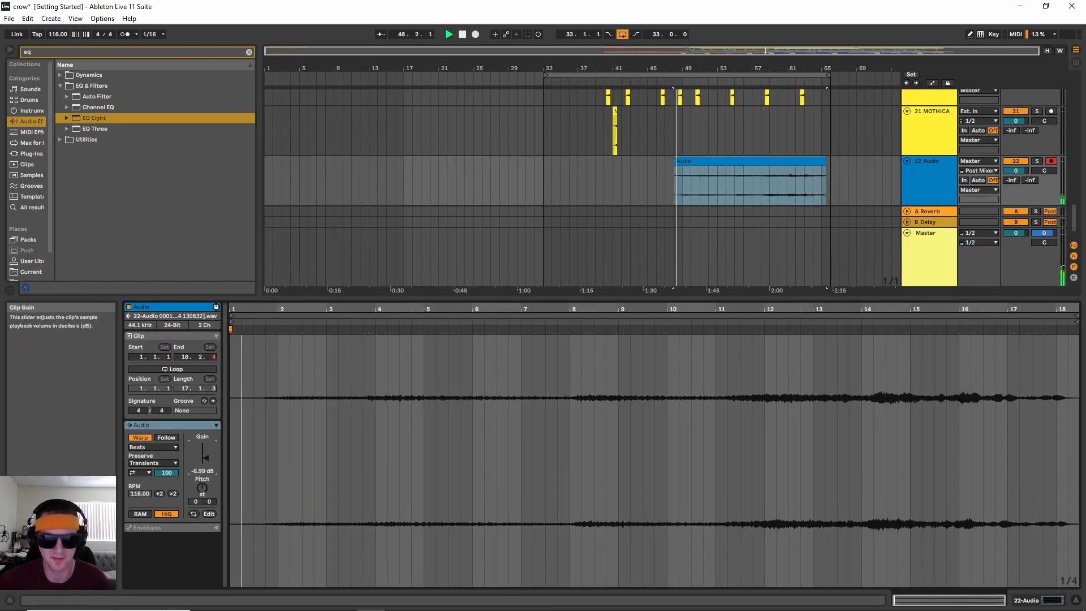
{"action": "scroll", "coordinate": [759, 227], "scroll_direction": "up", "scroll_amount": 3}
{"action": "scroll", "coordinate": [759, 226], "scroll_direction": "up", "scroll_amount": 2}
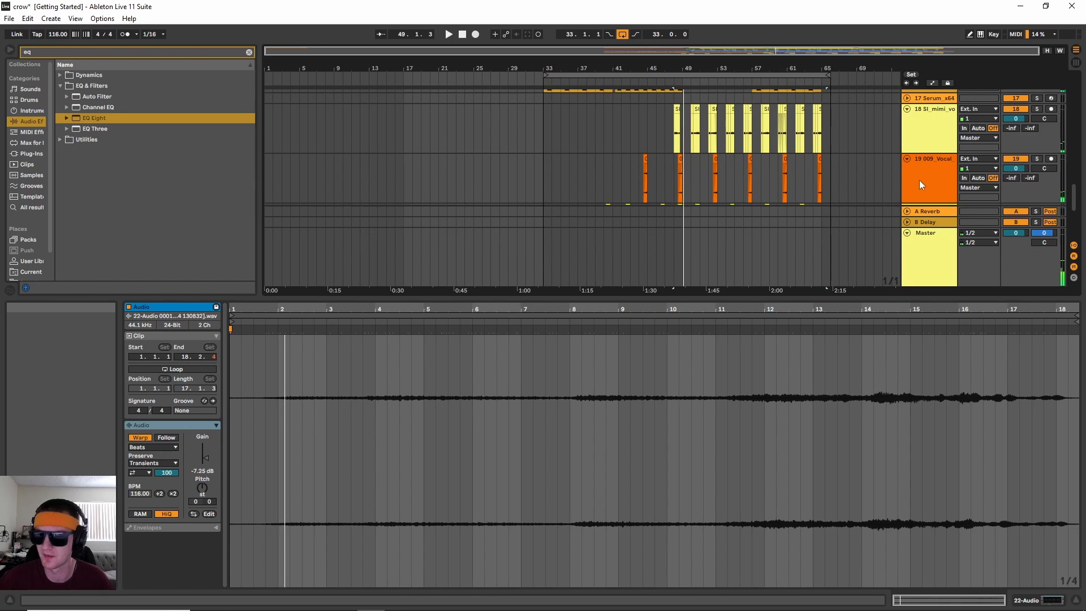
{"action": "scroll", "coordinate": [922, 175], "scroll_direction": "down", "scroll_amount": 2}
{"action": "left_click", "coordinate": [915, 266]}
{"action": "left_click", "coordinate": [974, 602]}
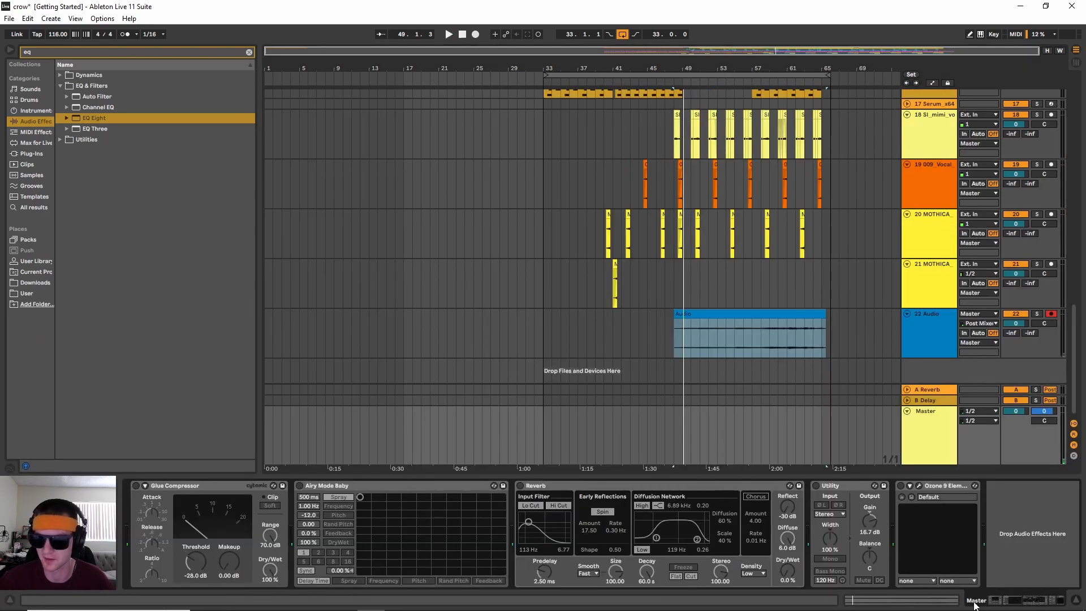
{"action": "left_click", "coordinate": [901, 486]}
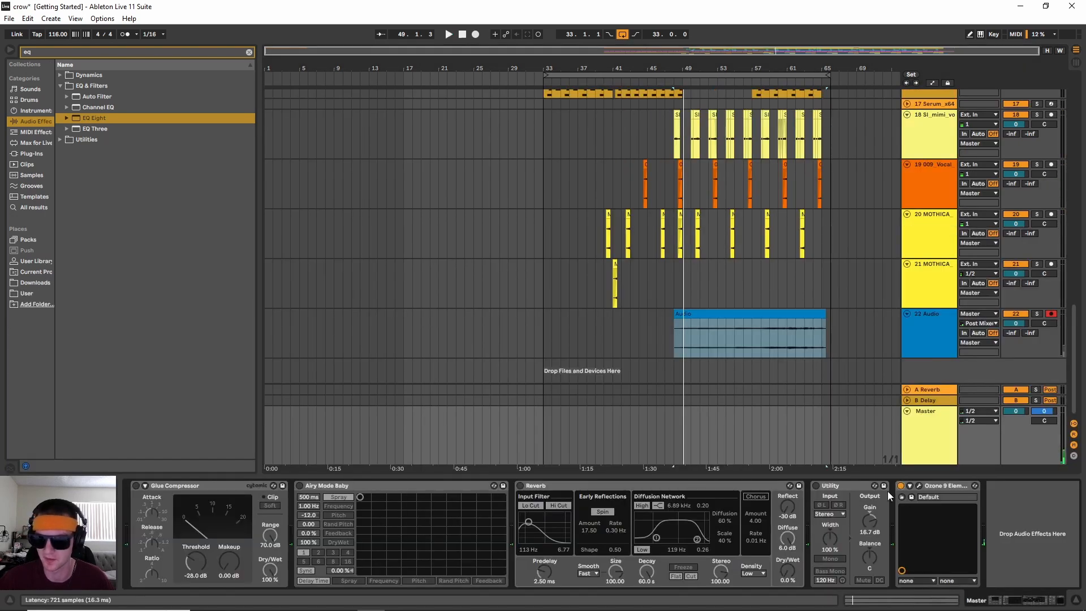
{"action": "left_click", "coordinate": [136, 485]}
Look through the arrangement's tracks and play from bar 48 to audition the resampled texture in the mix.
{"action": "scroll", "coordinate": [1068, 326], "scroll_direction": "up", "scroll_amount": 10}
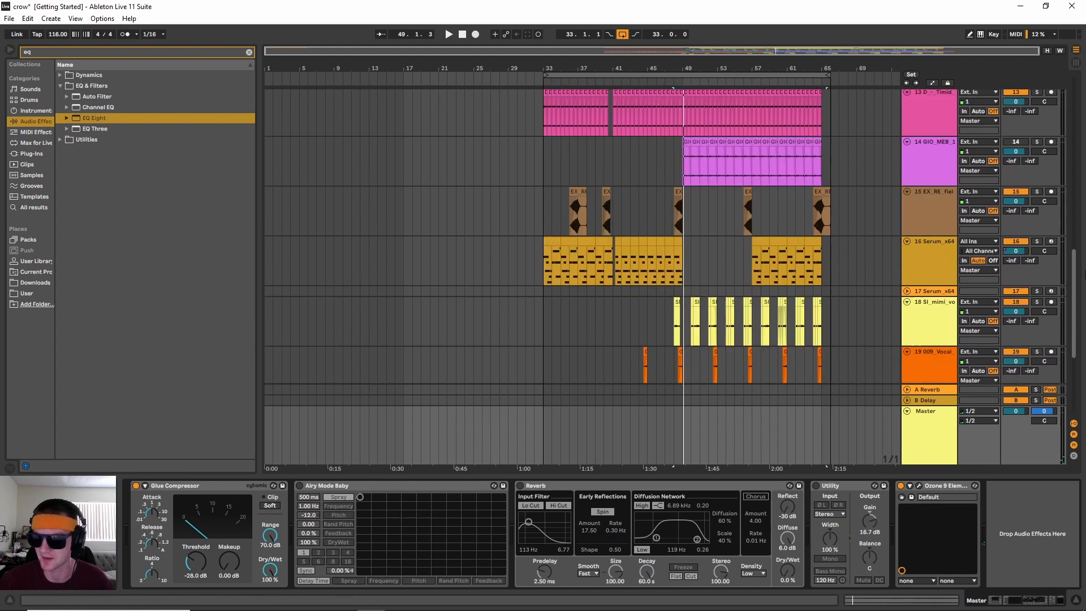
{"action": "scroll", "coordinate": [1078, 283], "scroll_direction": "down", "scroll_amount": 10}
{"action": "scroll", "coordinate": [1081, 277], "scroll_direction": "up", "scroll_amount": 2}
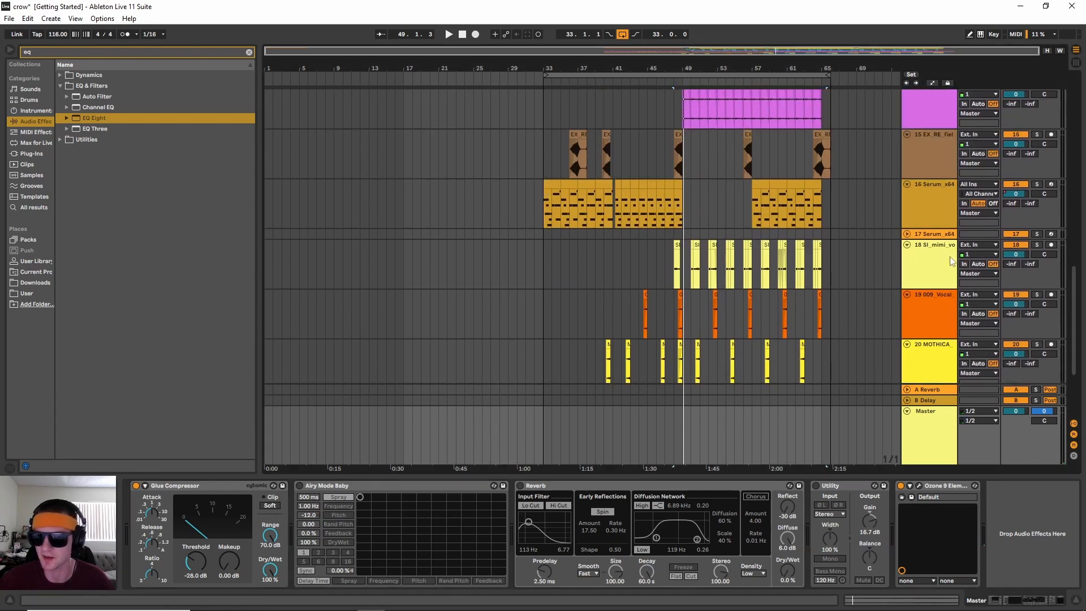
{"action": "scroll", "coordinate": [1078, 278], "scroll_direction": "up", "scroll_amount": 12}
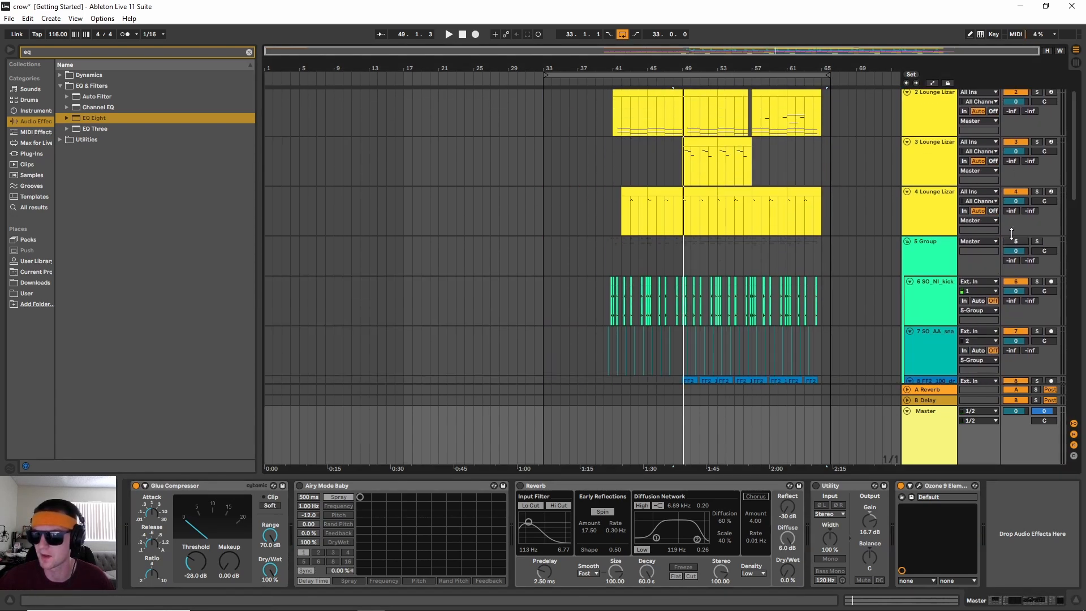
{"action": "key", "text": "space"}
{"action": "scroll", "coordinate": [1077, 316], "scroll_direction": "down", "scroll_amount": 9}
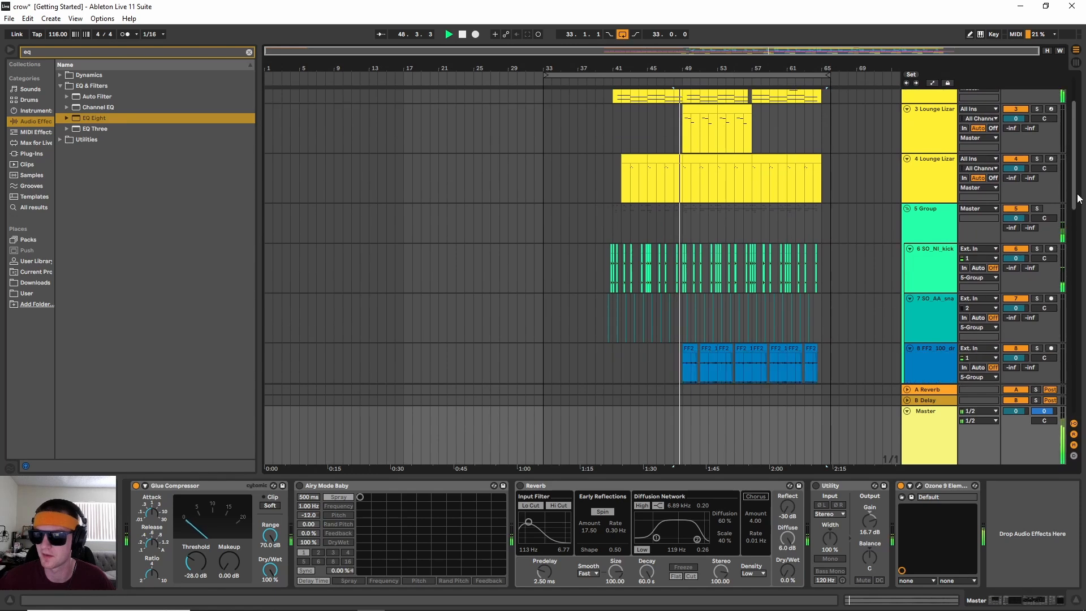
{"action": "scroll", "coordinate": [1077, 315], "scroll_direction": "down", "scroll_amount": 6}
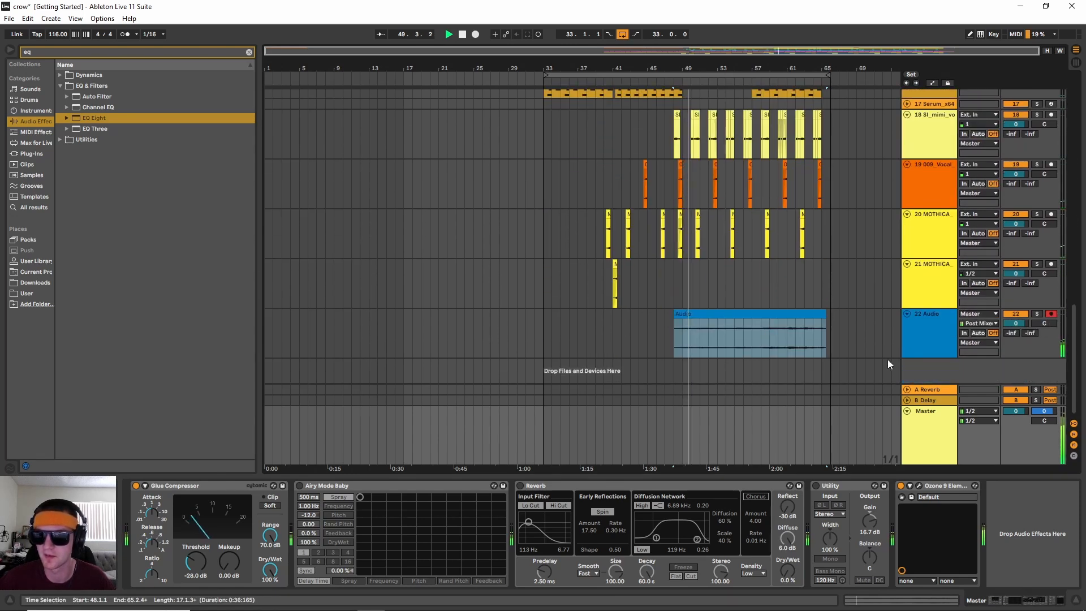
{"action": "key", "text": "space"}
Lower the resampled clip's gain to -17.2 dB and play it within the mix.
{"action": "left_click", "coordinate": [1028, 603]}
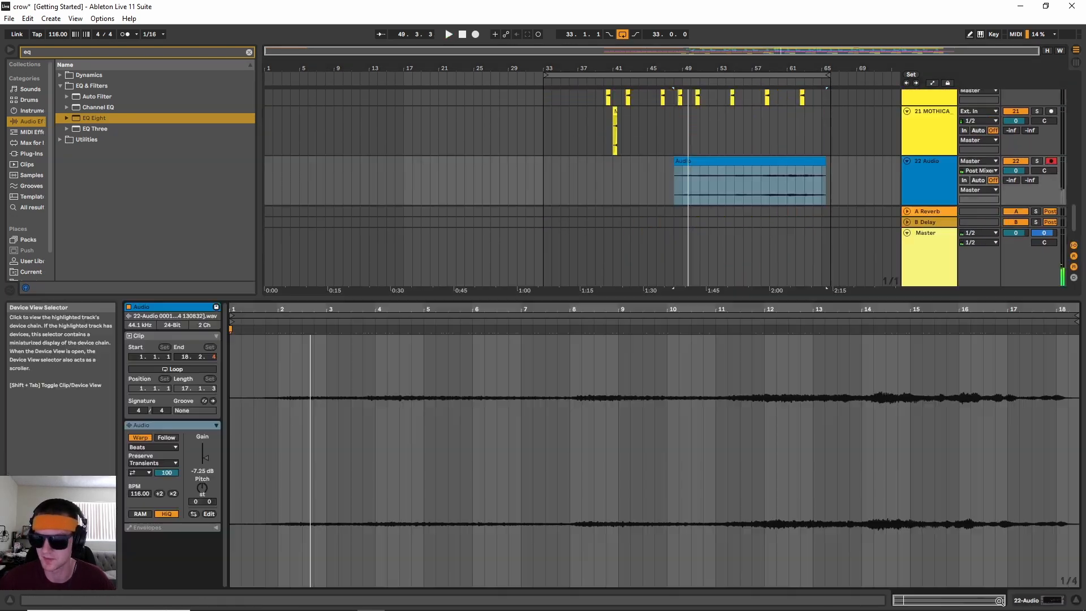
{"action": "mouse_move", "coordinate": [201, 463]}
{"action": "left_mouse_down"}
{"action": "mouse_move", "coordinate": [202, 486]}
{"action": "mouse_move", "coordinate": [202, 449]}
{"action": "mouse_move", "coordinate": [208, 461]}
{"action": "left_mouse_up"}
{"action": "key", "text": "space"}
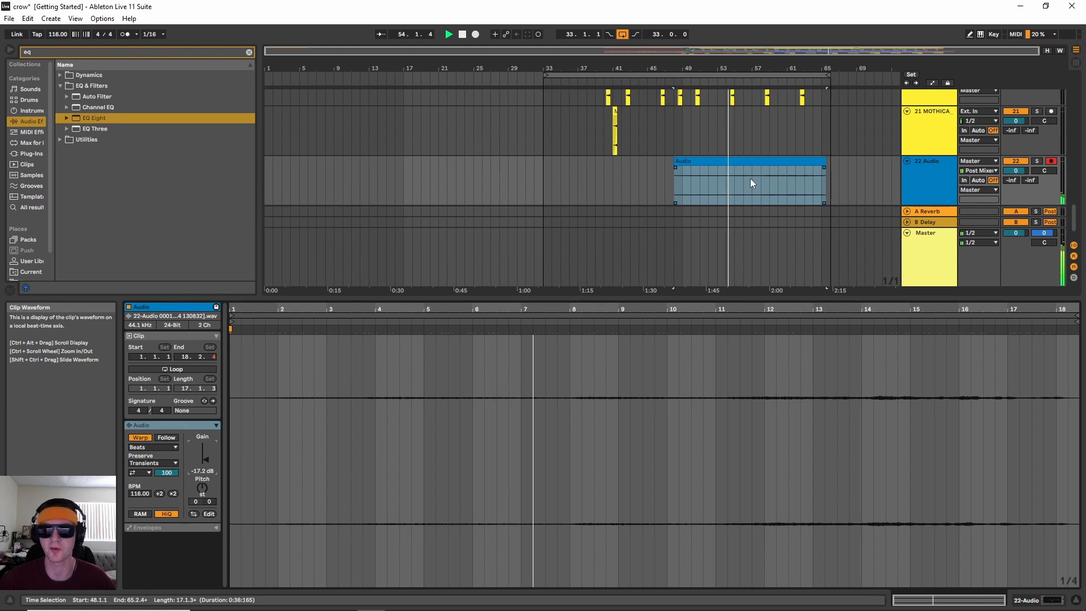
{"action": "key", "text": "space"}
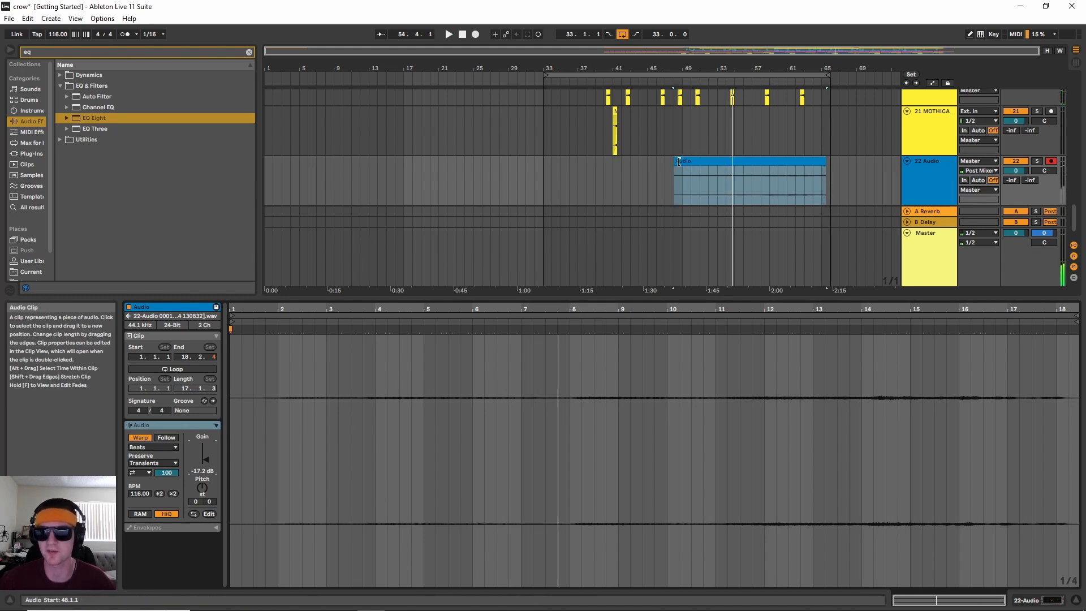
Trim the resampled clip to the single bar from 52 to 53 and give it a fade-in across that bar.
{"action": "left_click_drag", "start_coordinate": [675, 164], "coordinate": [711, 164]}
{"action": "left_click_drag", "start_coordinate": [827, 163], "coordinate": [715, 174]}
{"action": "left_click_drag", "start_coordinate": [689, 68], "coordinate": [689, 136]}
Play the arrangement from bar 52 to audition the trimmed texture clip against the other tracks.
{"action": "left_click", "coordinate": [762, 136]}
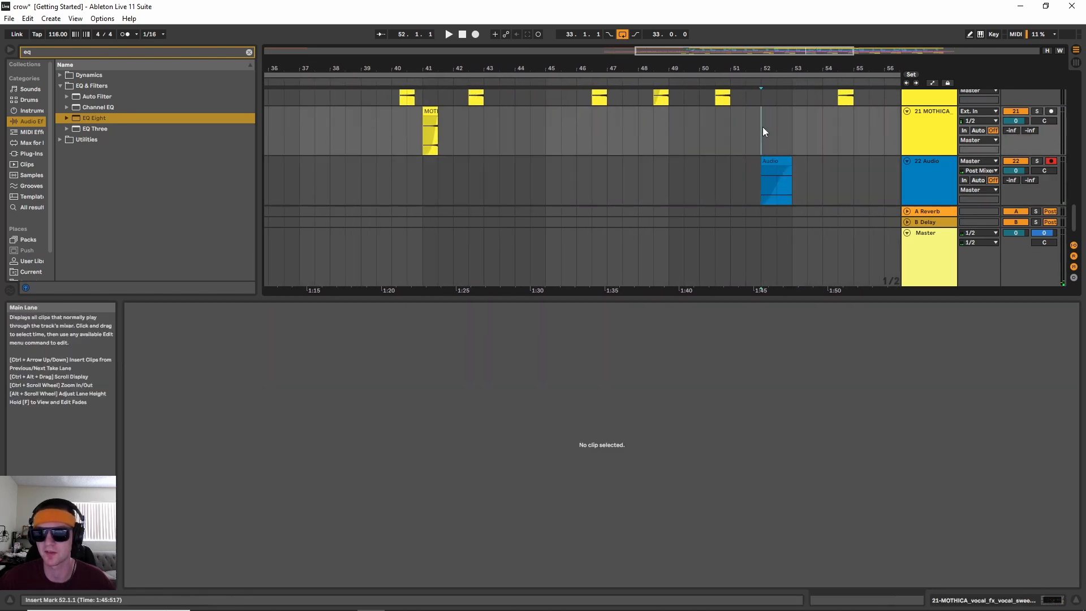
{"action": "key", "text": "space"}
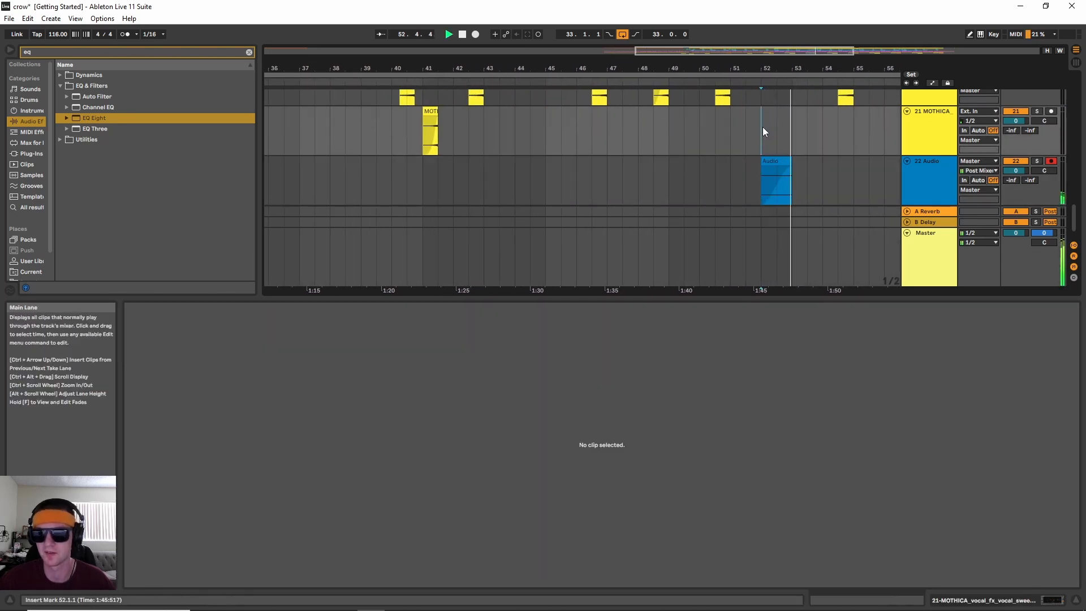
{"action": "left_click_drag", "start_coordinate": [718, 68], "coordinate": [589, 32]}
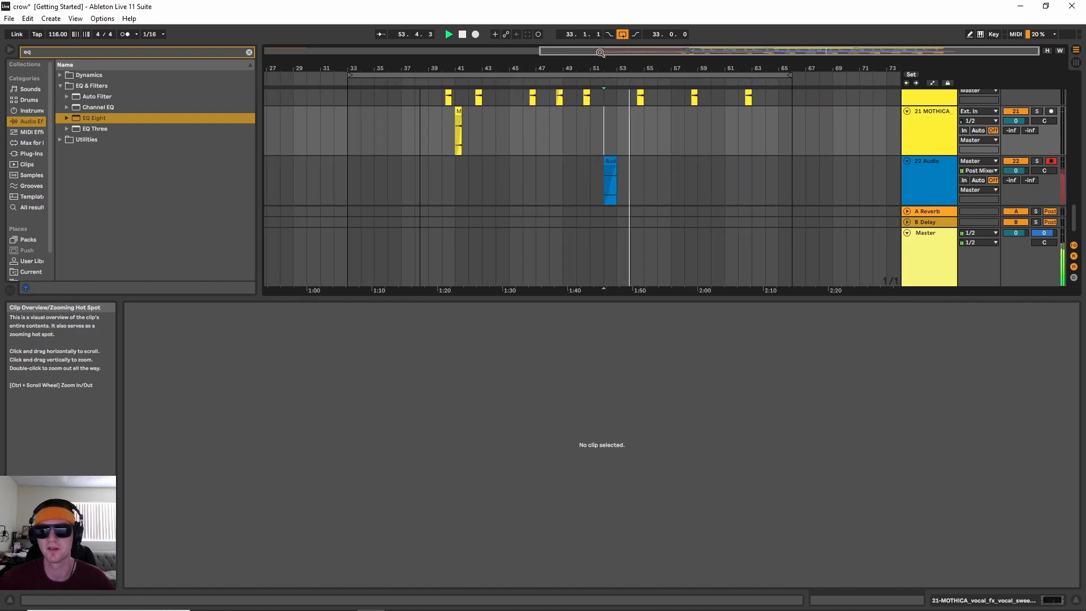
{"action": "key", "text": "space"}
{"action": "left_click_drag", "start_coordinate": [1074, 222], "coordinate": [1073, 90]}
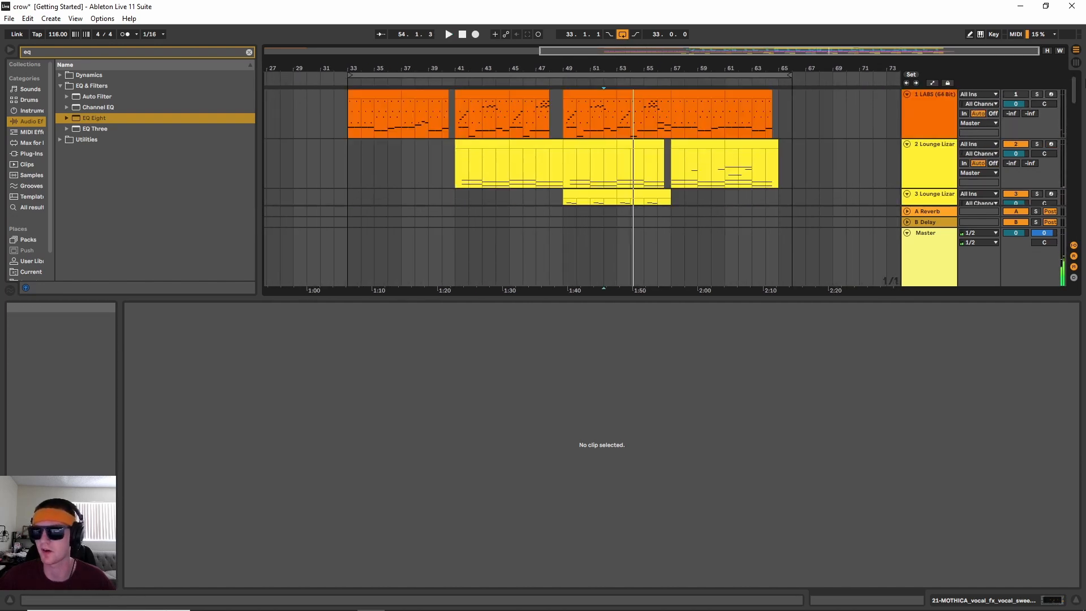
{"action": "scroll", "coordinate": [1012, 147], "scroll_direction": "down", "scroll_amount": 10}
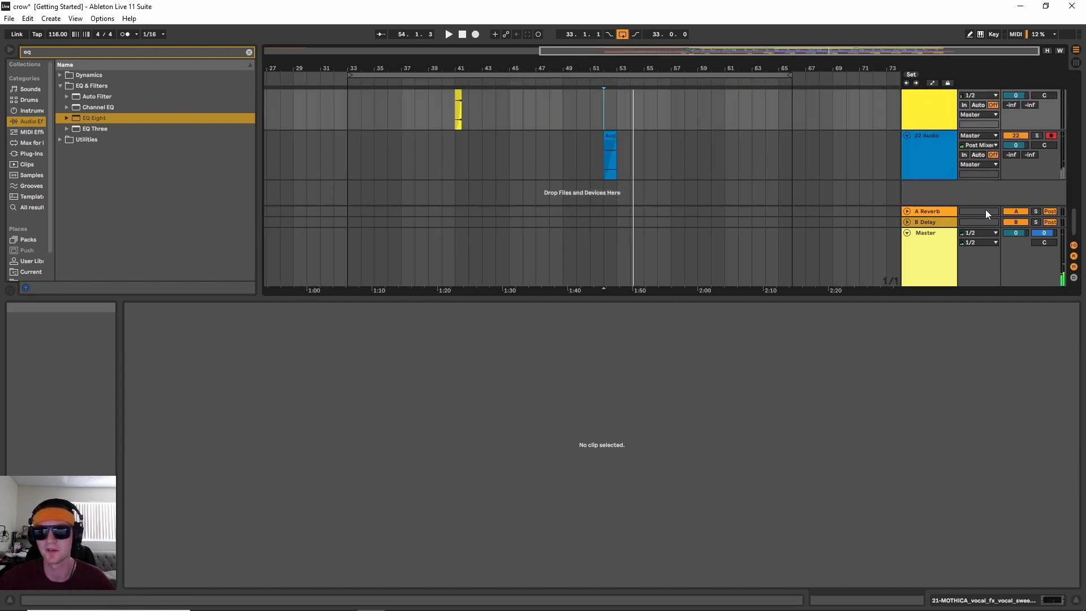
{"action": "key", "text": "space"}
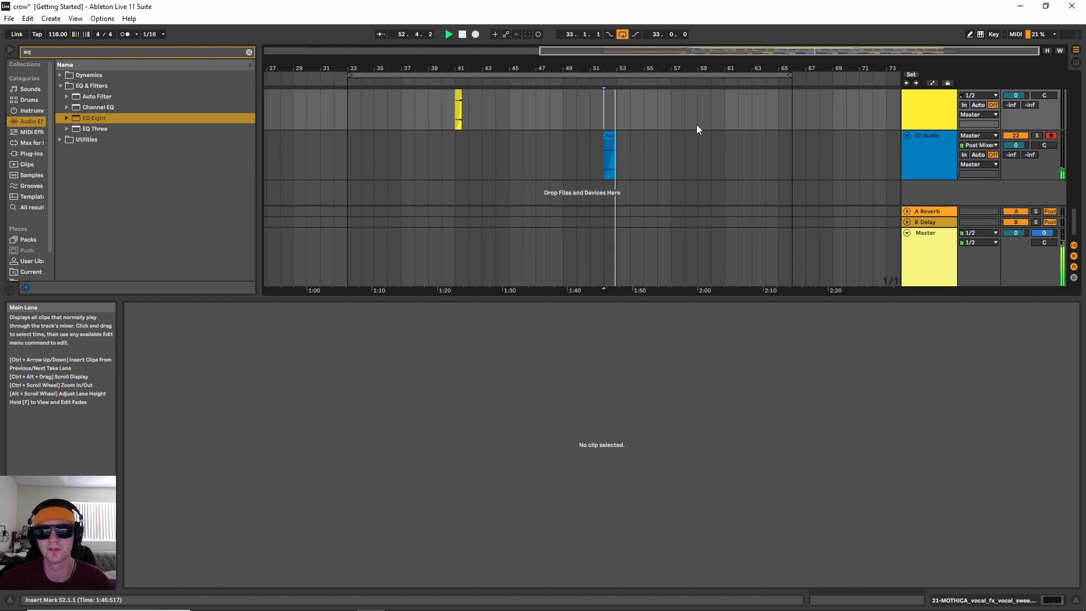
Extend the end of the faded-in texture clip to bar 61 and show the device chain of its track.
{"action": "left_click", "coordinate": [625, 137]}
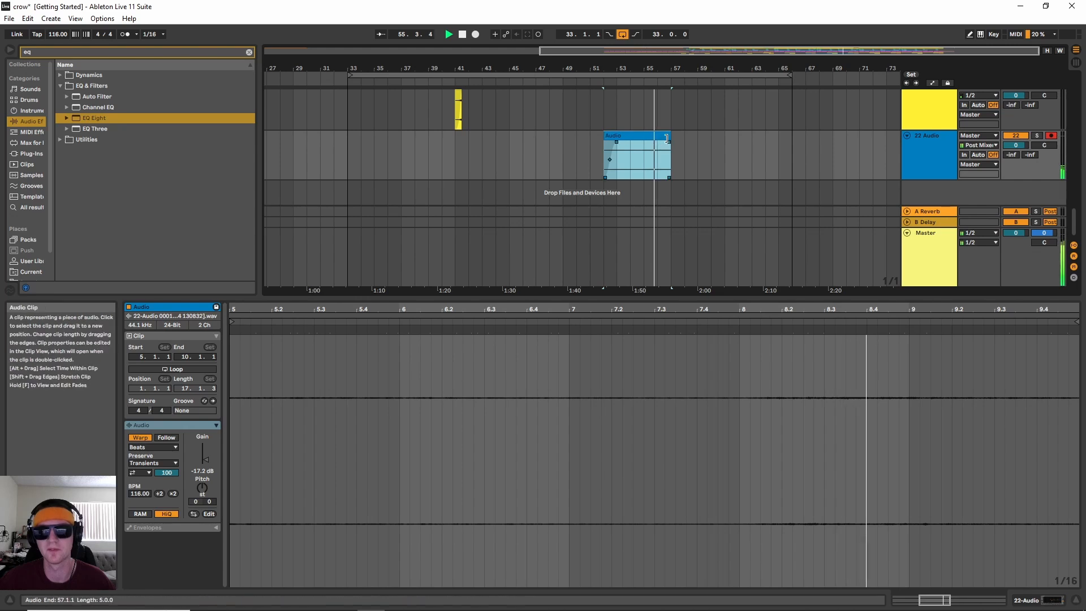
{"action": "left_click_drag", "start_coordinate": [689, 138], "coordinate": [786, 138]}
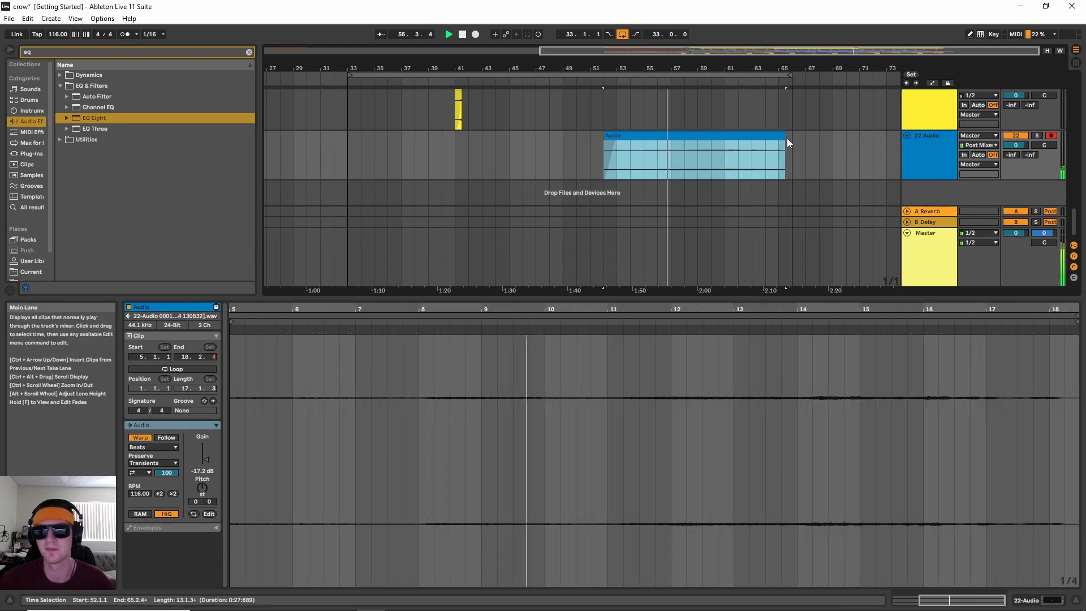
{"action": "left_click", "coordinate": [1051, 604]}
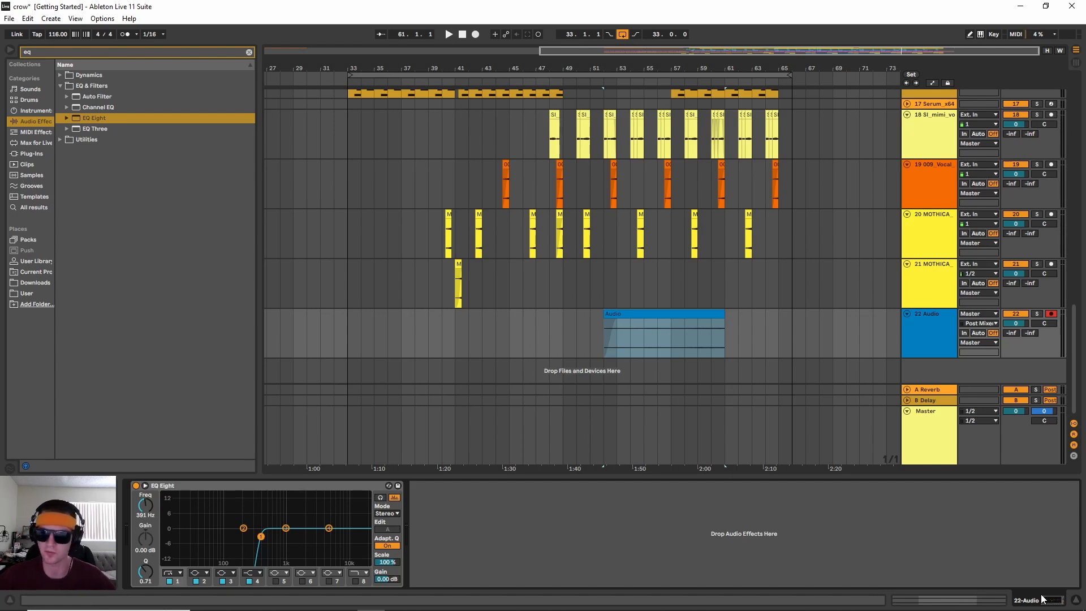
{"action": "left_click", "coordinate": [331, 537]}
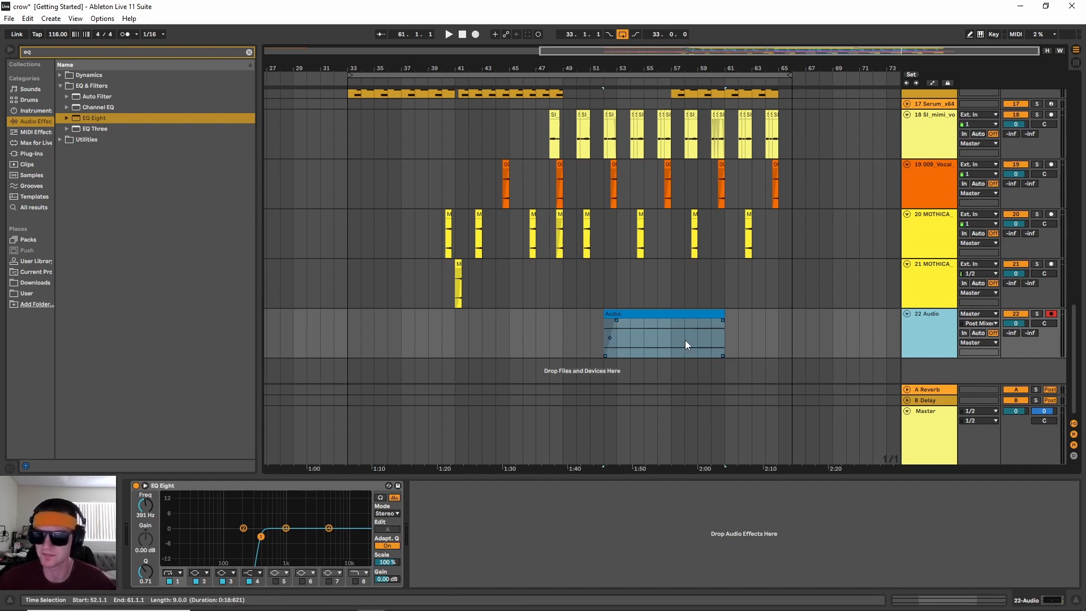
Solo track 13, the D_-_Timid_Dusklife loop, and play it from bar 33.
{"action": "scroll", "coordinate": [699, 320], "scroll_direction": "up", "scroll_amount": 4}
{"action": "scroll", "coordinate": [928, 283], "scroll_direction": "up", "scroll_amount": 1}
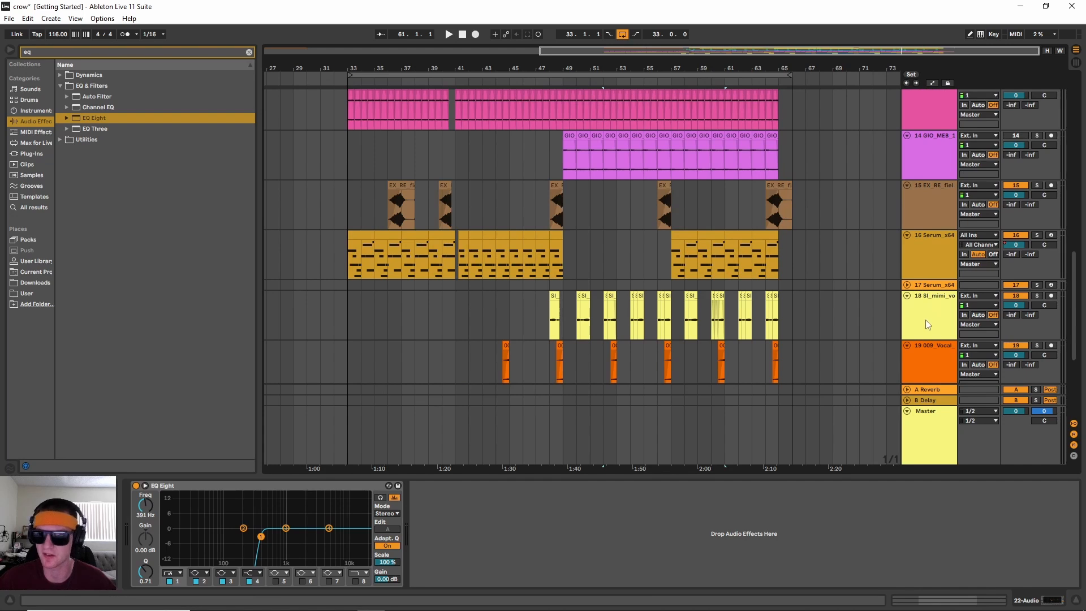
{"action": "left_click", "coordinate": [926, 320]}
{"action": "scroll", "coordinate": [723, 317], "scroll_direction": "up", "scroll_amount": 3}
{"action": "left_click", "coordinate": [944, 232]}
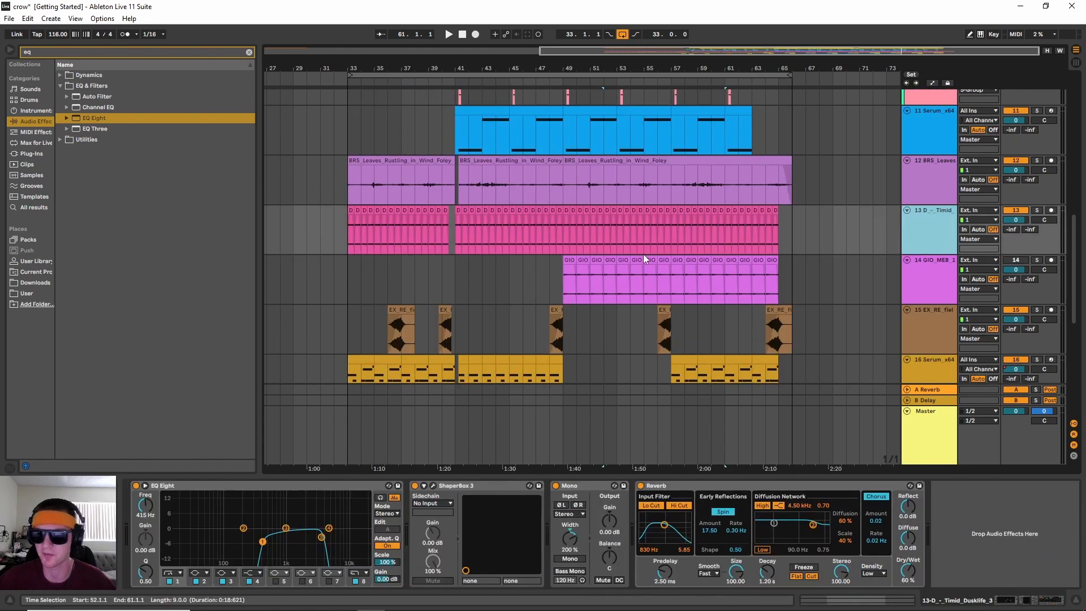
{"action": "left_click", "coordinate": [346, 238]}
{"action": "left_click", "coordinate": [1035, 212]}
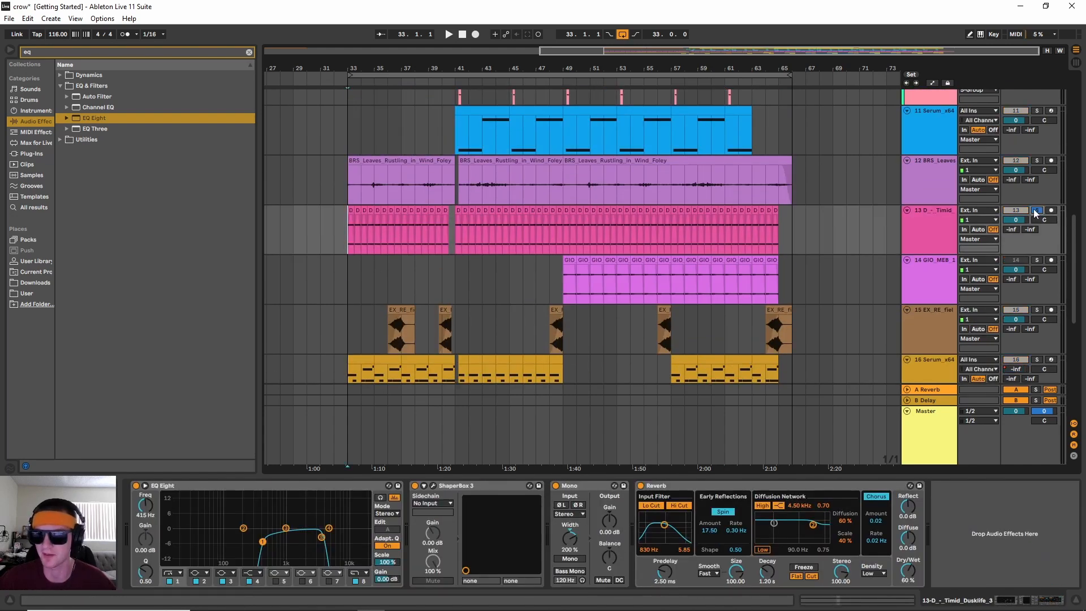
{"action": "key", "text": "space"}
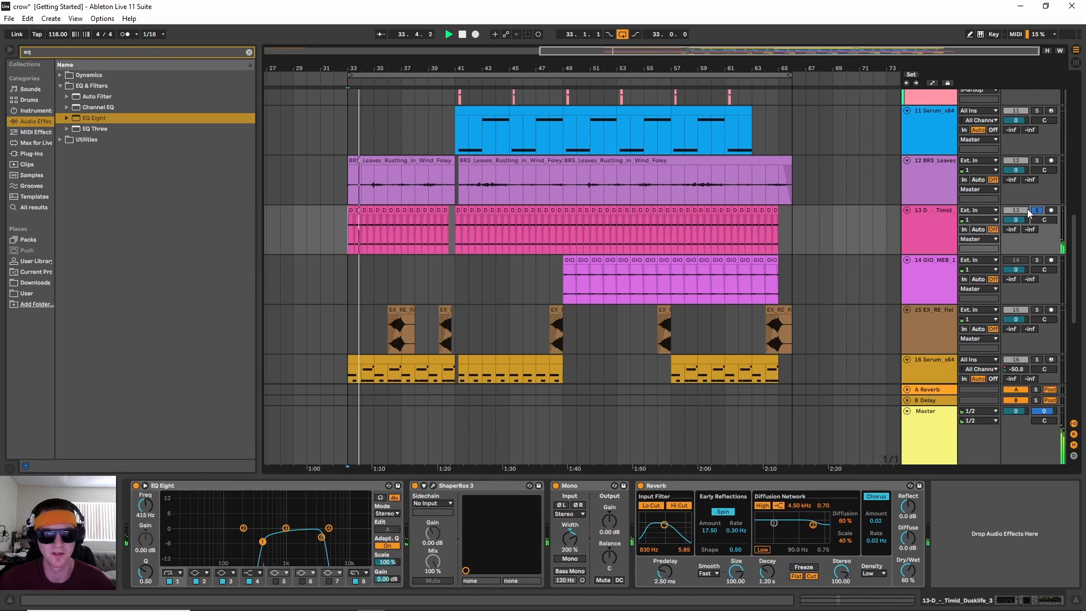
Switch on Airy Mode Baby on the Master, set its Spray to 0.00 ms and play the soloed loop through it.
{"action": "left_click", "coordinate": [940, 429]}
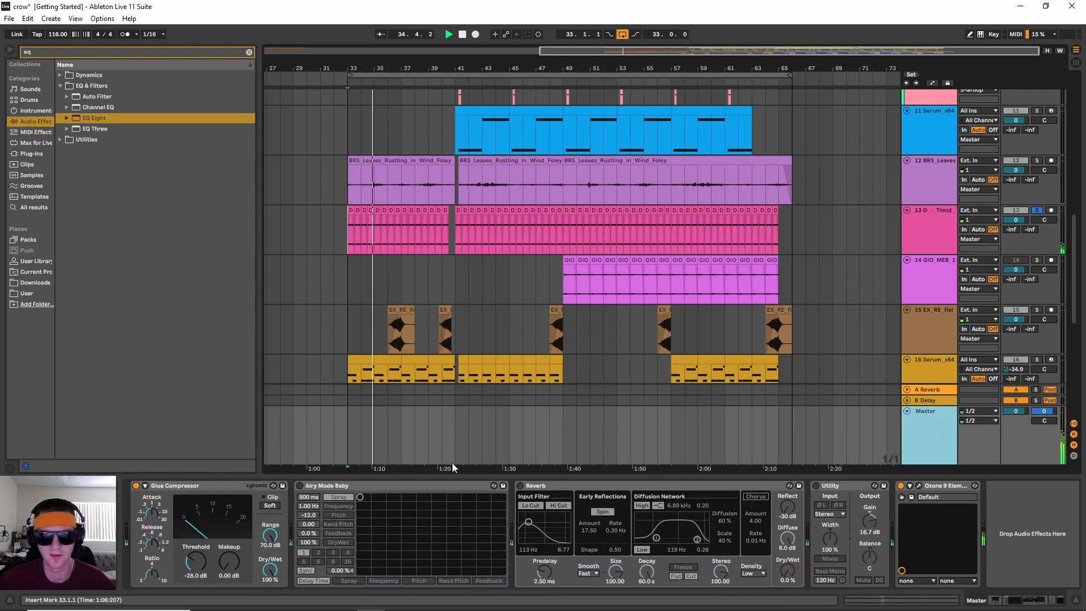
{"action": "left_click", "coordinate": [299, 486]}
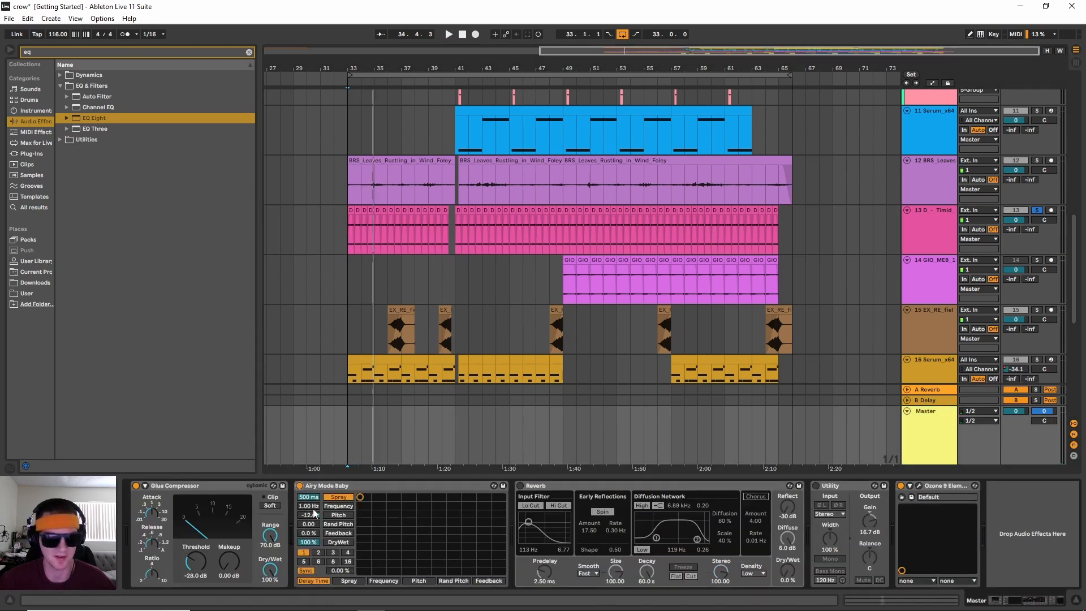
{"action": "left_click_drag", "start_coordinate": [310, 499], "coordinate": [311, 582]}
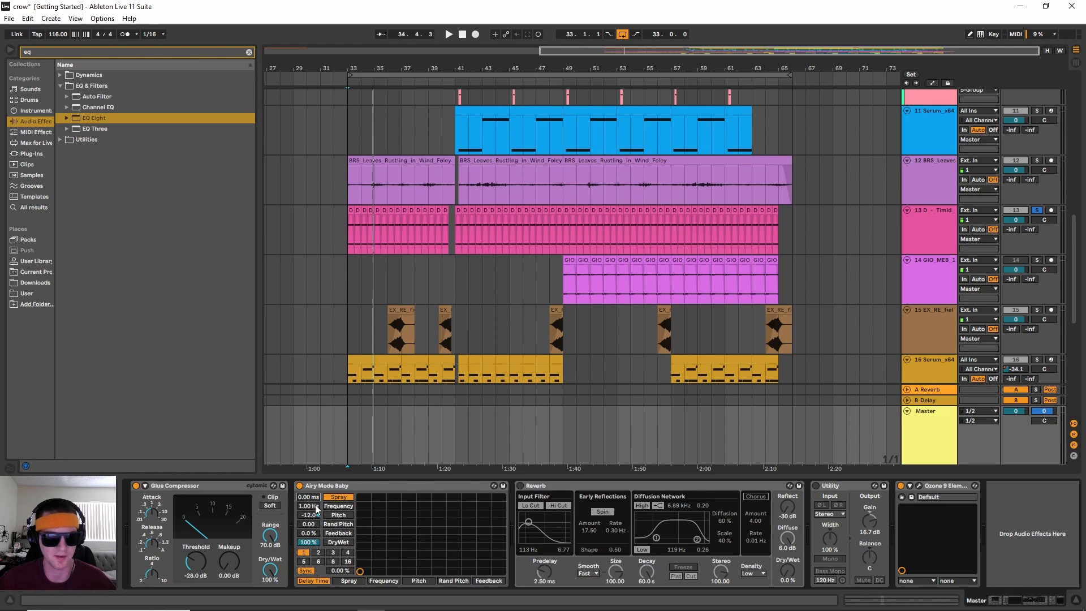
{"action": "key", "text": "space"}
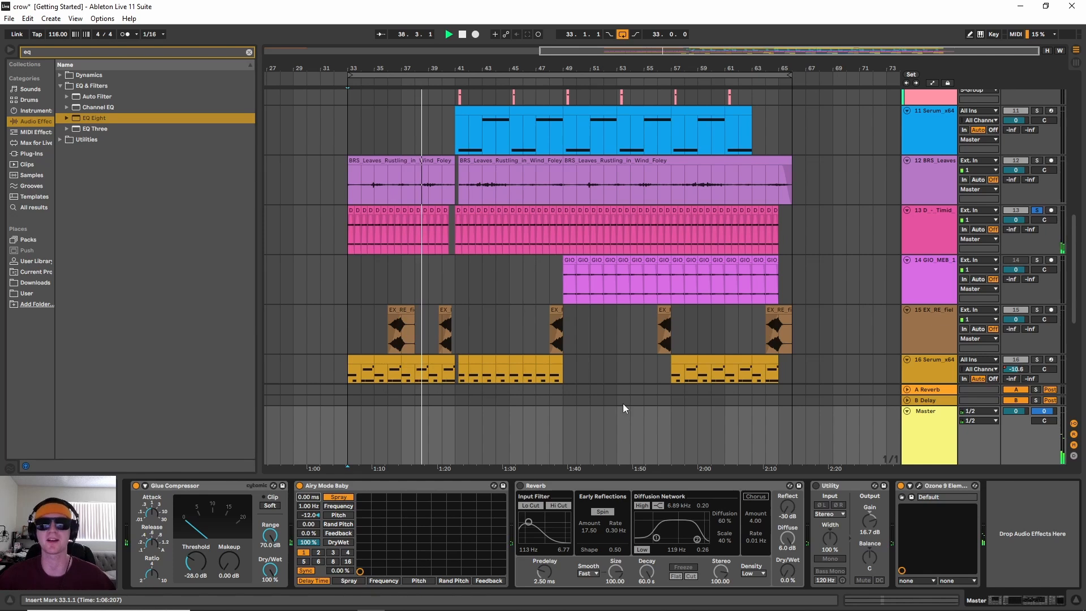
Audition the Master Reverb at 100 % Dry/Wet during playback, and switch off both Reverb and Airy Mode Baby.
{"action": "left_click", "coordinate": [520, 486]}
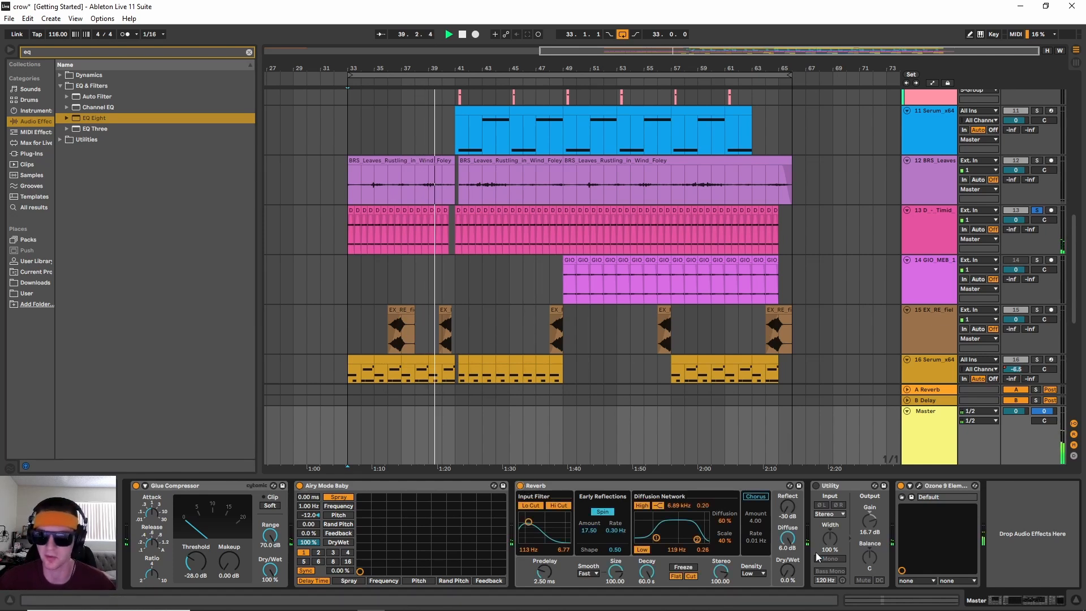
{"action": "left_click_drag", "start_coordinate": [788, 570], "coordinate": [788, 509]}
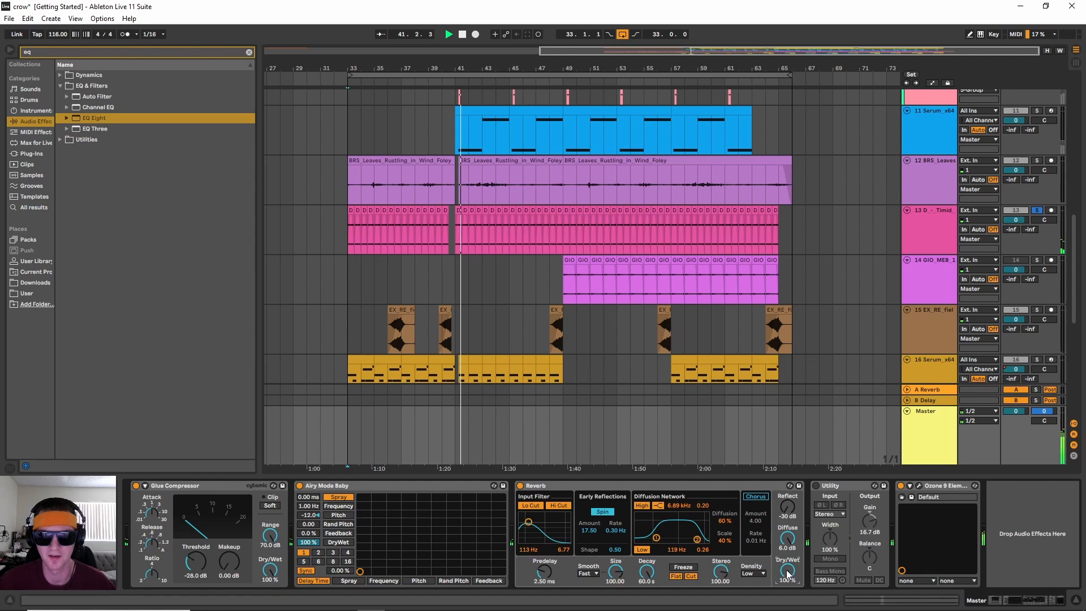
{"action": "left_click", "coordinate": [531, 486]}
{"action": "left_click", "coordinate": [299, 486]}
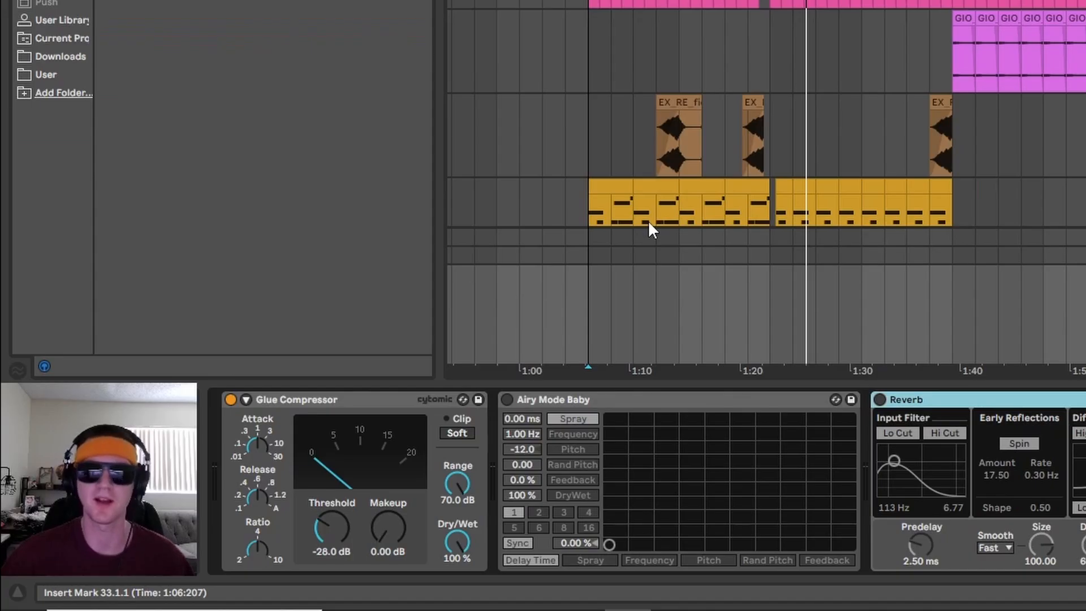